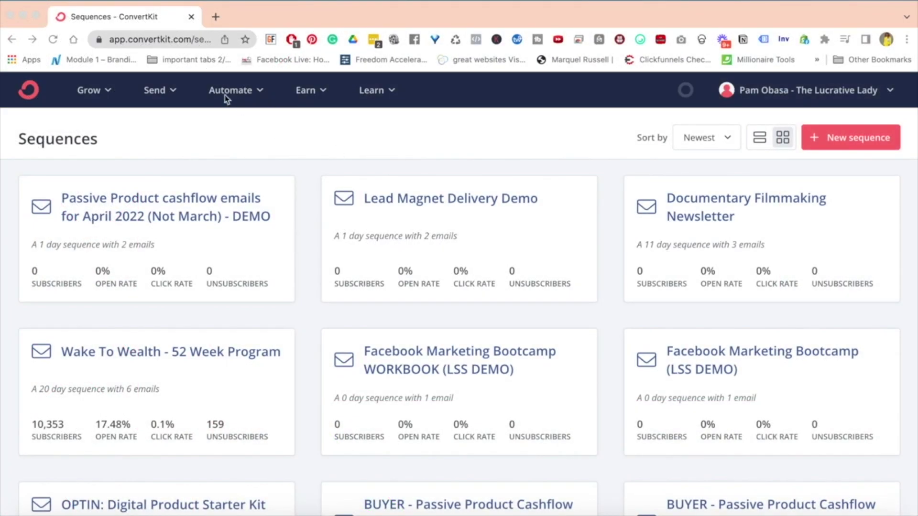
Open the Visual Automations list from the Automate menu.
{"action": "left_click", "coordinate": [260, 92]}
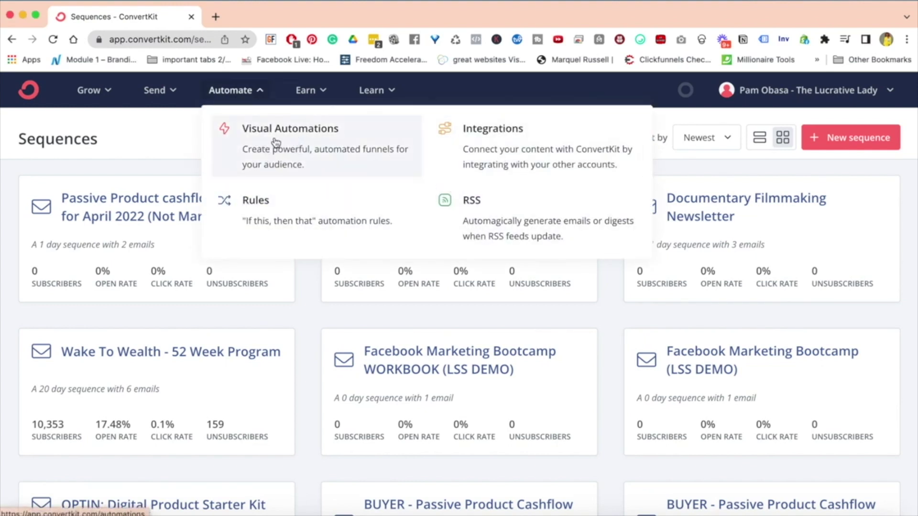
{"action": "left_click", "coordinate": [296, 142]}
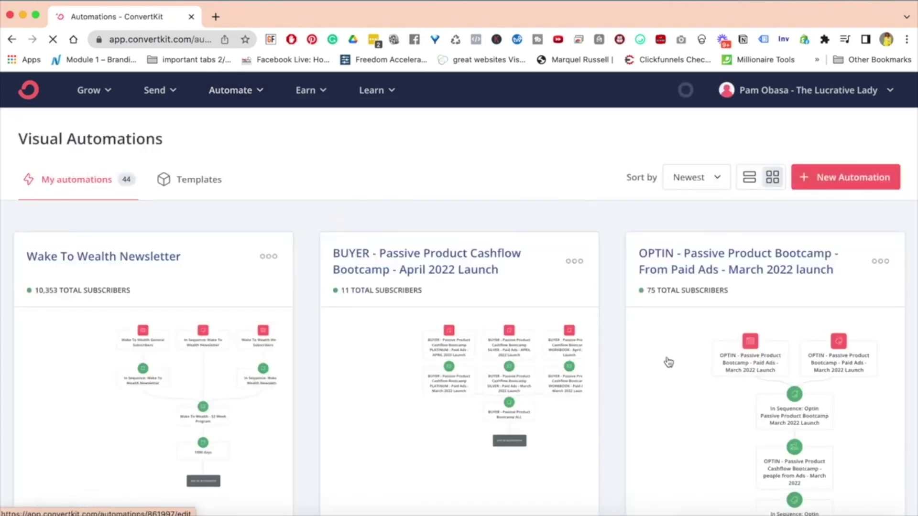
{"action": "scroll", "coordinate": [616, 330], "scroll_direction": "down", "scroll_amount": 20}
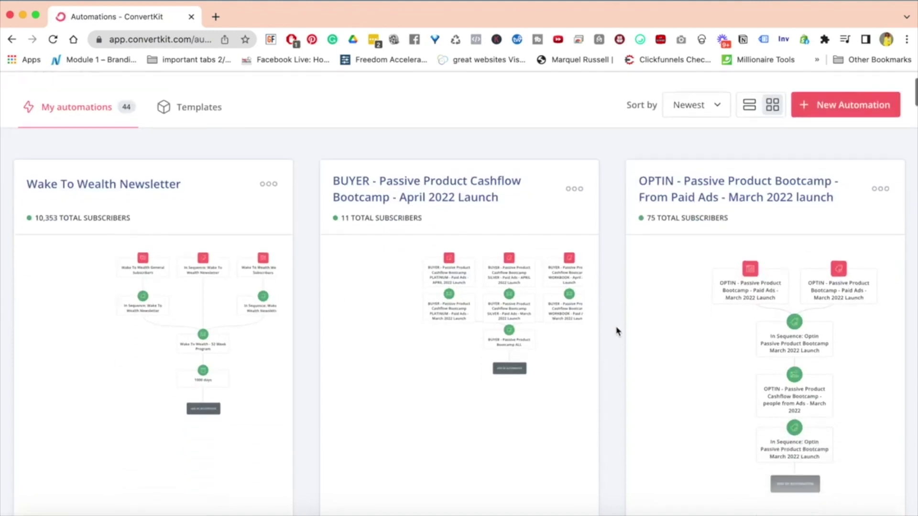
{"action": "scroll", "coordinate": [617, 331], "scroll_direction": "down", "scroll_amount": 20}
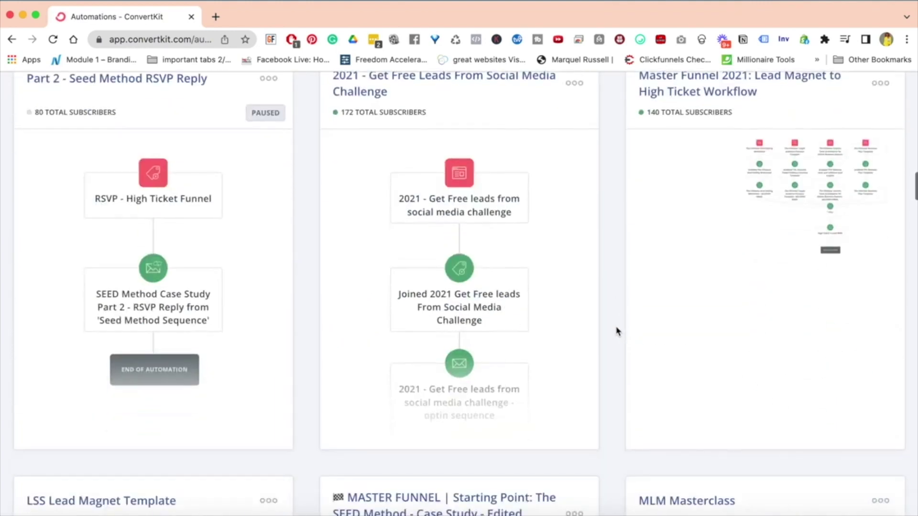
{"action": "scroll", "coordinate": [617, 331], "scroll_direction": "up", "scroll_amount": 10}
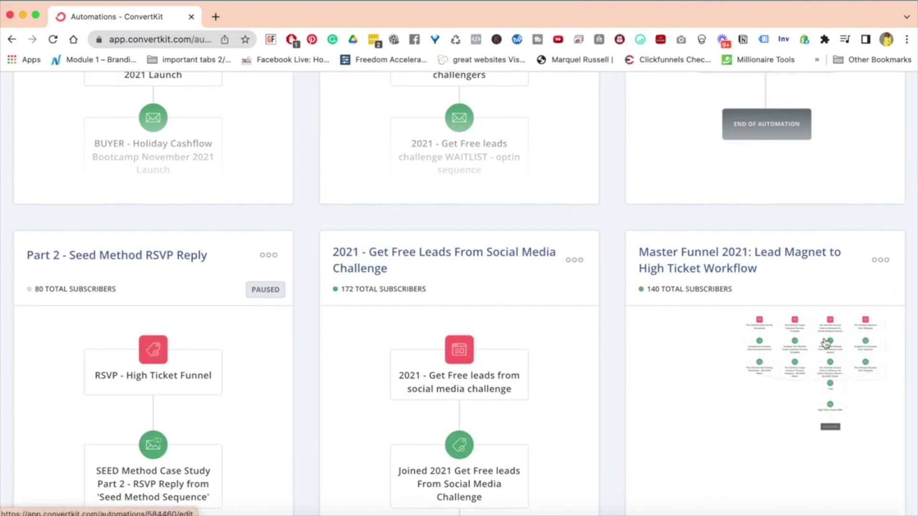
Browse the automation grid and open the MASTER FUNNEL | Starting Point: The SEED Method automation.
{"action": "scroll", "coordinate": [664, 439], "scroll_direction": "down", "scroll_amount": 3}
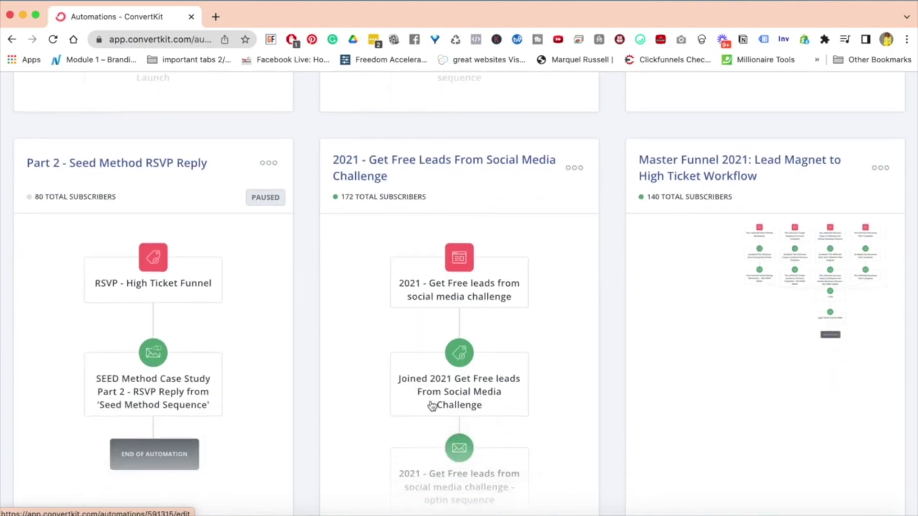
{"action": "scroll", "coordinate": [432, 405], "scroll_direction": "down", "scroll_amount": 6}
{"action": "scroll", "coordinate": [451, 279], "scroll_direction": "down", "scroll_amount": 10}
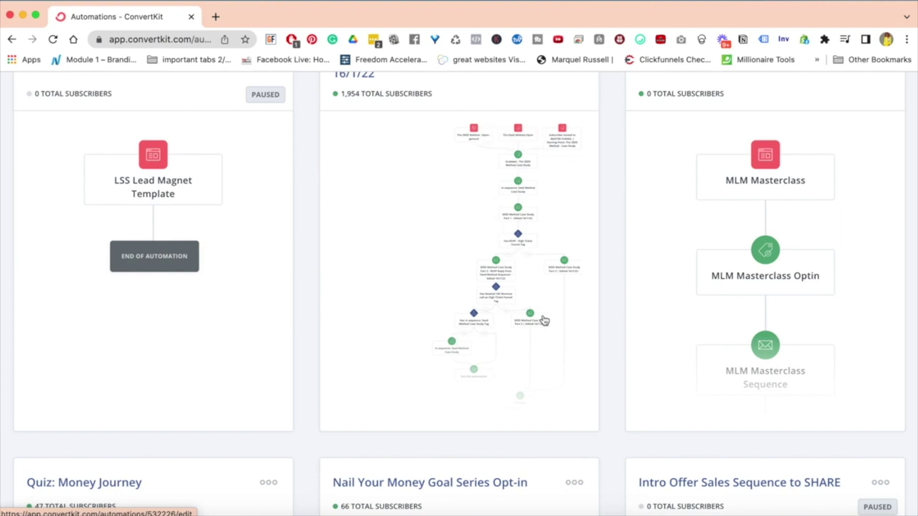
{"action": "scroll", "coordinate": [558, 324], "scroll_direction": "up", "scroll_amount": 3}
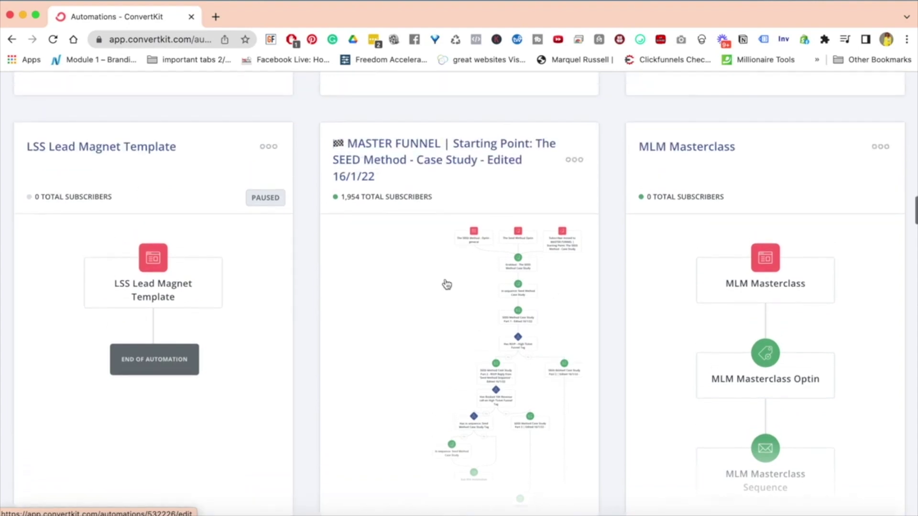
{"action": "scroll", "coordinate": [549, 341], "scroll_direction": "down", "scroll_amount": 3}
{"action": "scroll", "coordinate": [418, 189], "scroll_direction": "up", "scroll_amount": 2}
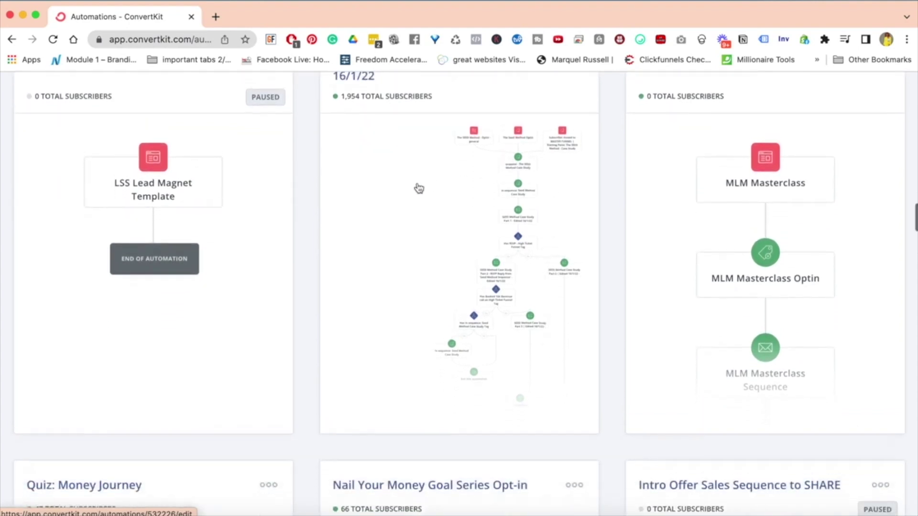
{"action": "left_click", "coordinate": [451, 126]}
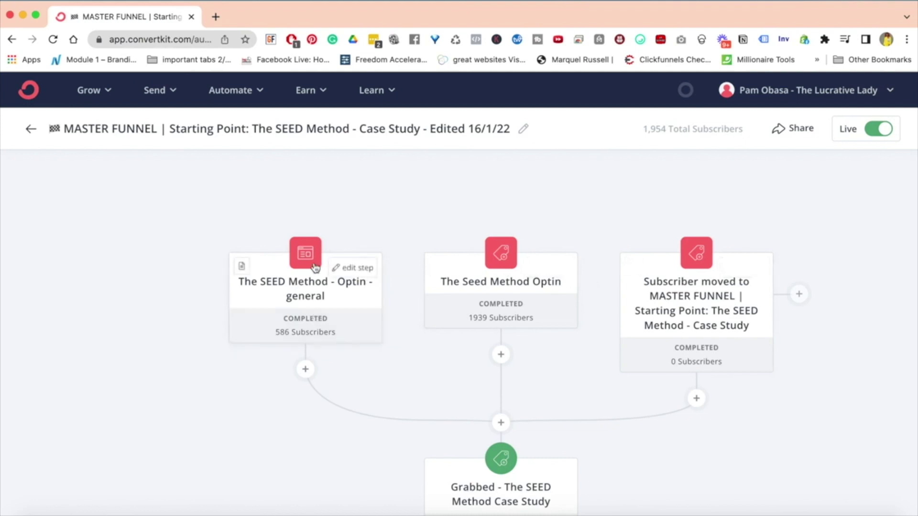
Scroll through the MASTER FUNNEL automation's entry steps and their subscriber counts.
{"action": "mouse_move", "coordinate": [302, 253]}
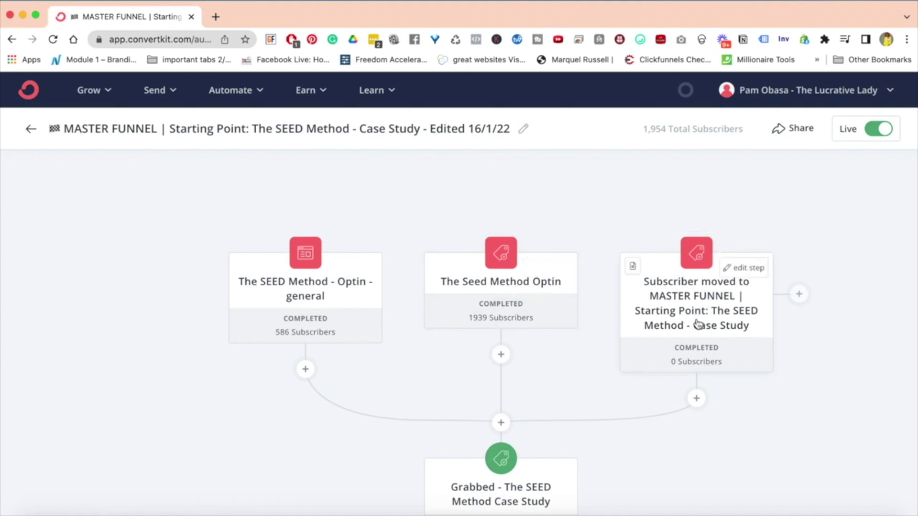
{"action": "scroll", "coordinate": [696, 324], "scroll_direction": "down", "scroll_amount": 3}
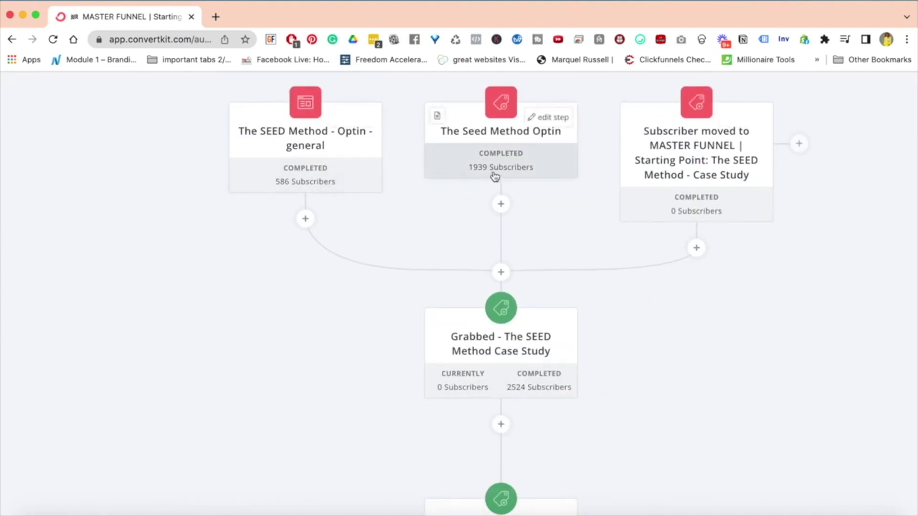
{"action": "scroll", "coordinate": [669, 308], "scroll_direction": "down", "scroll_amount": 1}
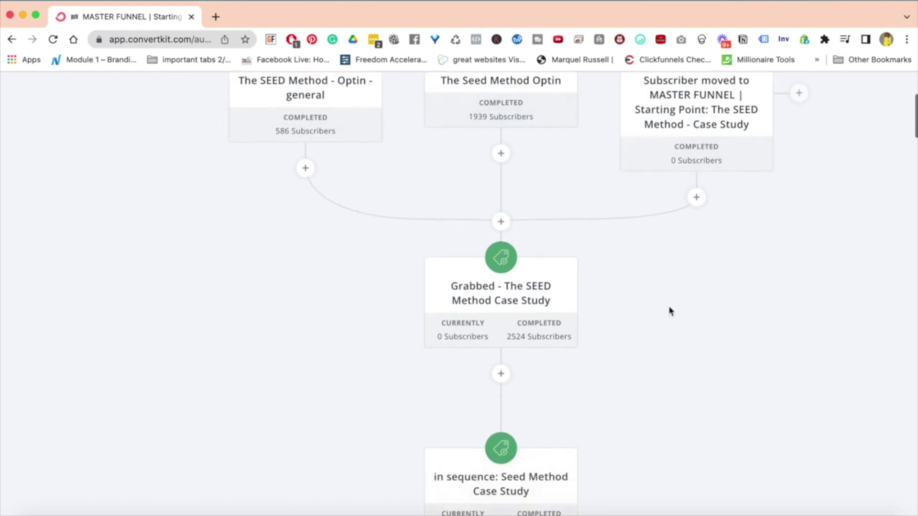
{"action": "scroll", "coordinate": [671, 312], "scroll_direction": "down", "scroll_amount": 2}
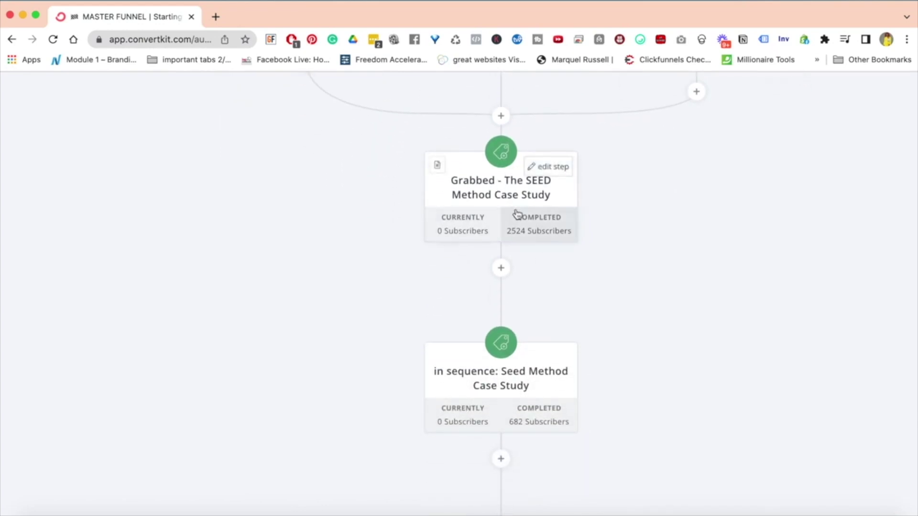
{"action": "scroll", "coordinate": [535, 272], "scroll_direction": "down", "scroll_amount": 3}
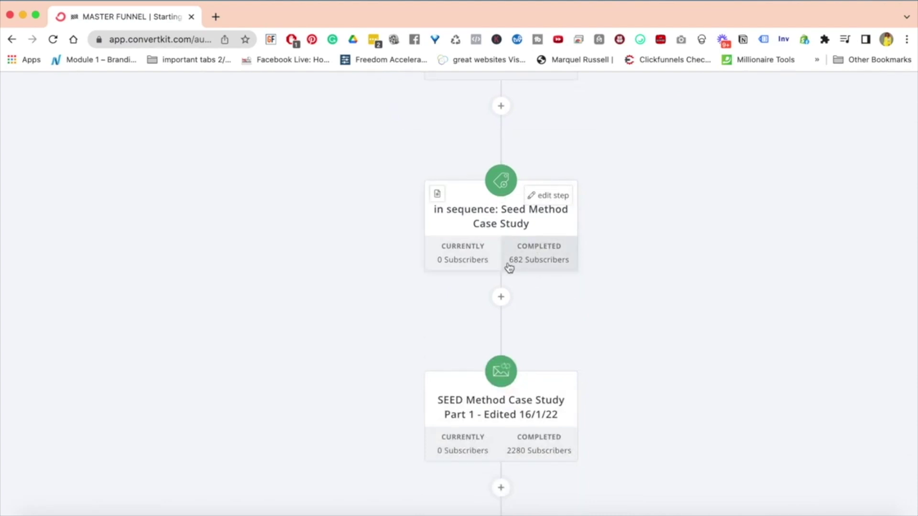
{"action": "scroll", "coordinate": [509, 268], "scroll_direction": "up", "scroll_amount": 1}
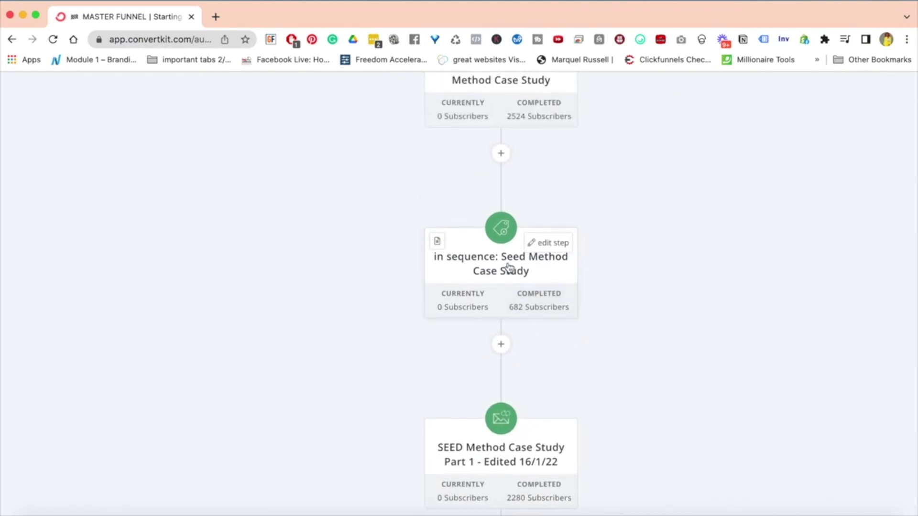
{"action": "scroll", "coordinate": [509, 267], "scroll_direction": "down", "scroll_amount": 5}
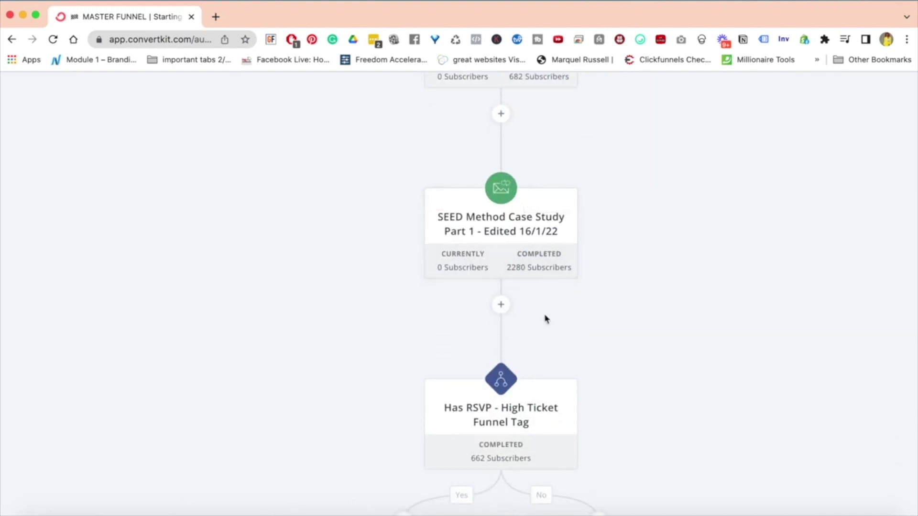
Continue down to the Has RSVP split into Case Study Part 2 and Part 3 emails.
{"action": "scroll", "coordinate": [545, 318], "scroll_direction": "down", "scroll_amount": 5}
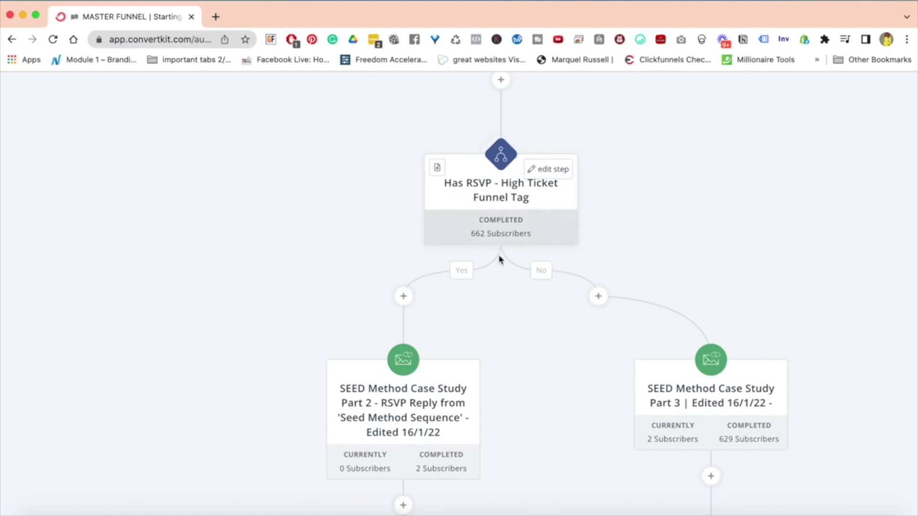
{"action": "scroll", "coordinate": [498, 259], "scroll_direction": "down", "scroll_amount": 2}
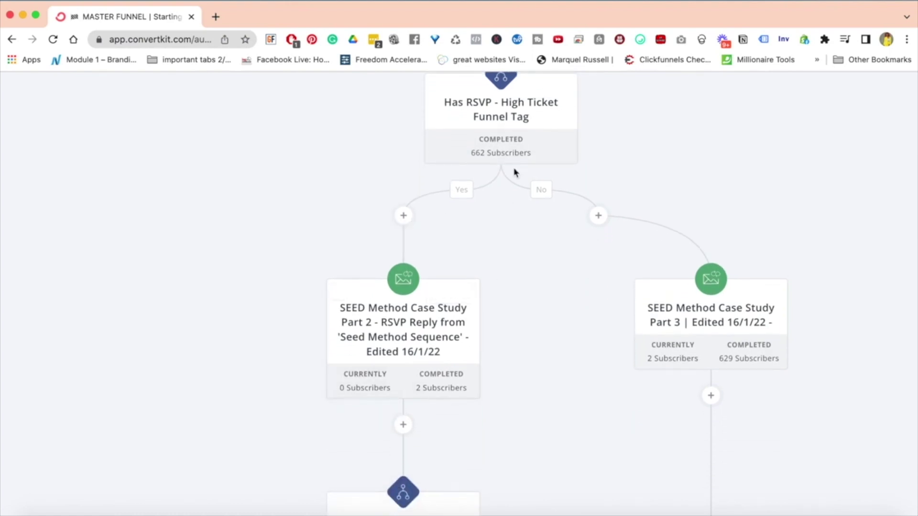
{"action": "scroll", "coordinate": [753, 413], "scroll_direction": "down", "scroll_amount": 2}
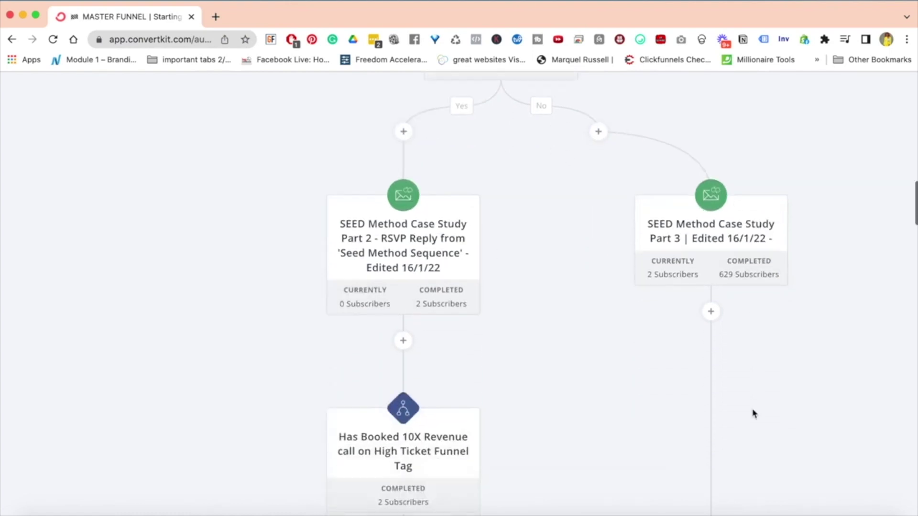
{"action": "scroll", "coordinate": [732, 371], "scroll_direction": "down", "scroll_amount": 2}
{"action": "scroll", "coordinate": [509, 175], "scroll_direction": "up", "scroll_amount": 2}
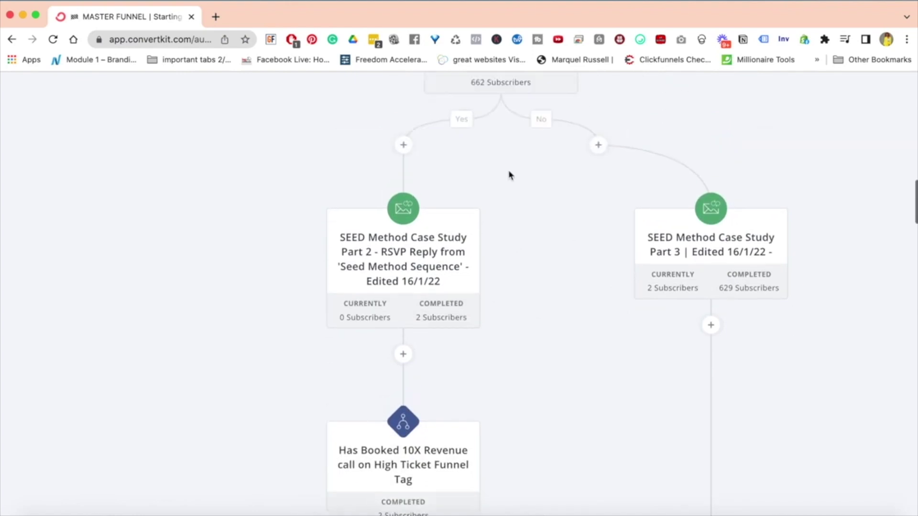
{"action": "scroll", "coordinate": [509, 175], "scroll_direction": "up", "scroll_amount": 3}
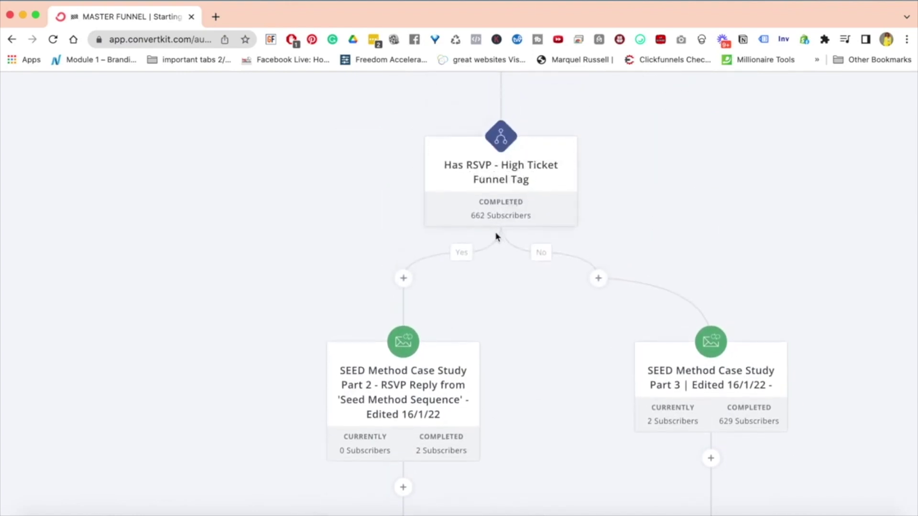
{"action": "scroll", "coordinate": [495, 235], "scroll_direction": "down", "scroll_amount": 2}
{"action": "scroll", "coordinate": [496, 236], "scroll_direction": "down", "scroll_amount": 1}
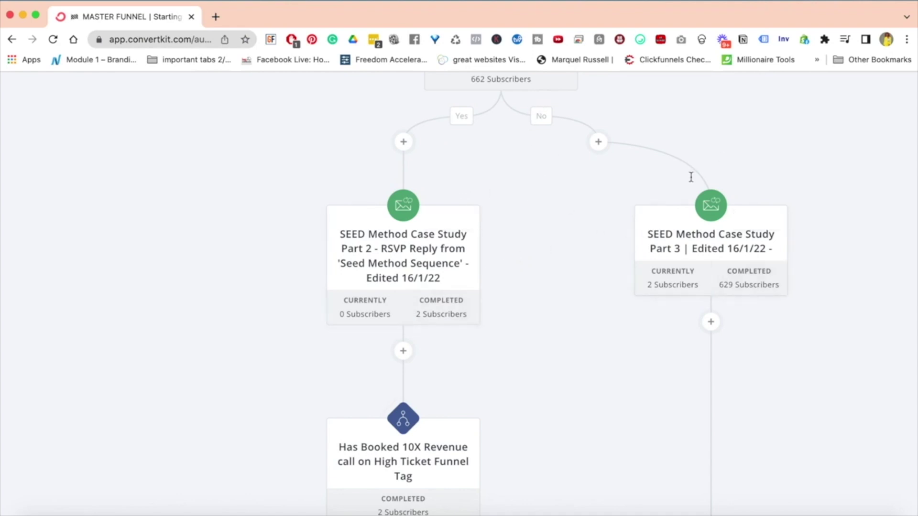
{"action": "scroll", "coordinate": [736, 334], "scroll_direction": "down", "scroll_amount": 1}
{"action": "scroll", "coordinate": [736, 334], "scroll_direction": "down", "scroll_amount": 5}
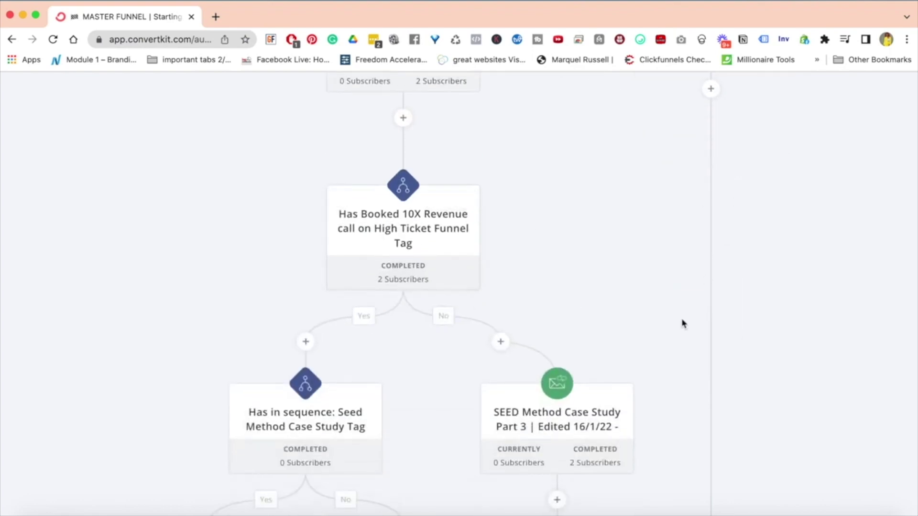
{"action": "scroll", "coordinate": [457, 385], "scroll_direction": "down", "scroll_amount": 2}
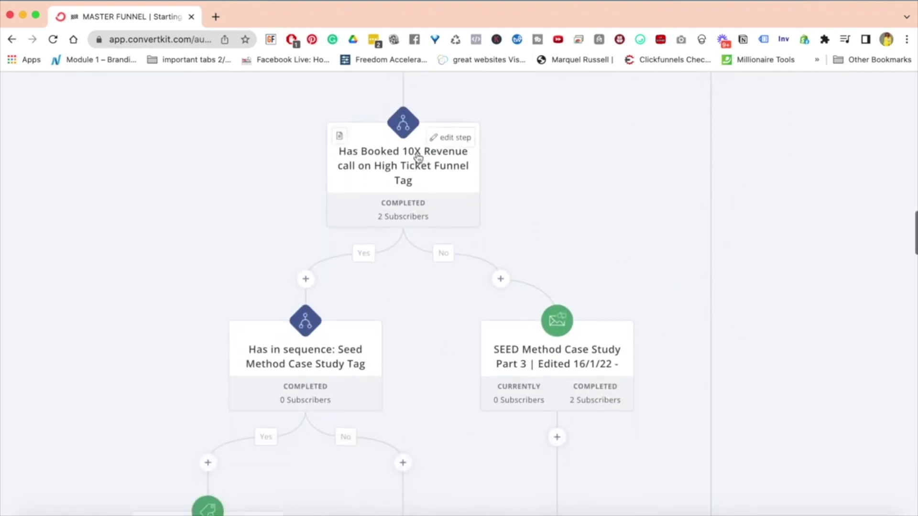
{"action": "scroll", "coordinate": [509, 365], "scroll_direction": "down", "scroll_amount": 6}
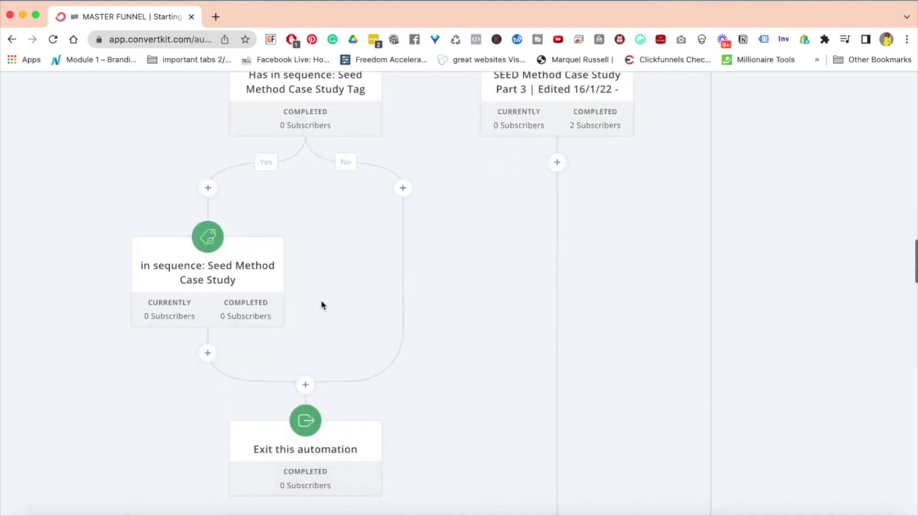
{"action": "scroll", "coordinate": [660, 356], "scroll_direction": "down", "scroll_amount": 9}
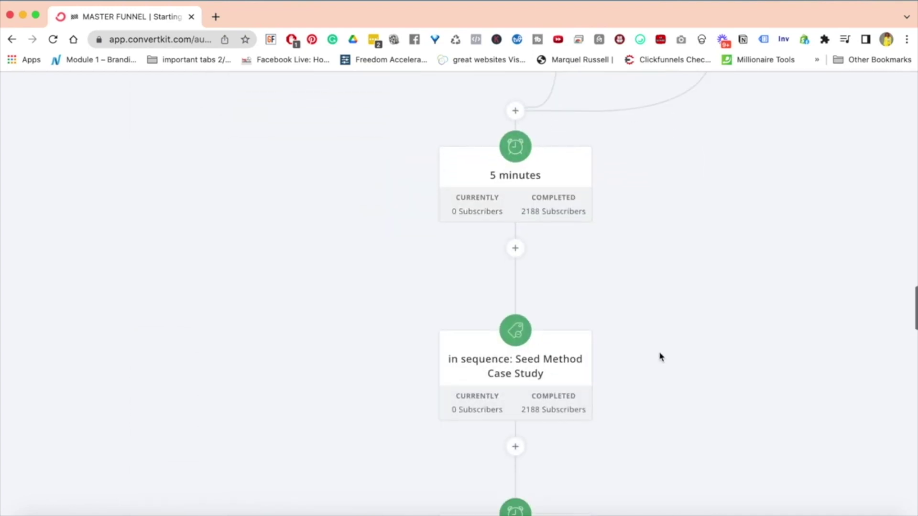
{"action": "scroll", "coordinate": [554, 264], "scroll_direction": "down", "scroll_amount": 1}
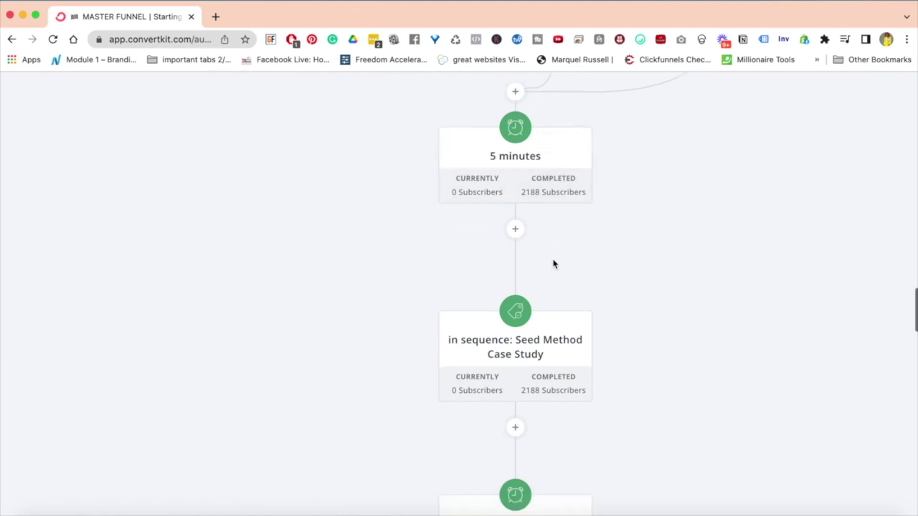
{"action": "scroll", "coordinate": [553, 265], "scroll_direction": "down", "scroll_amount": 2}
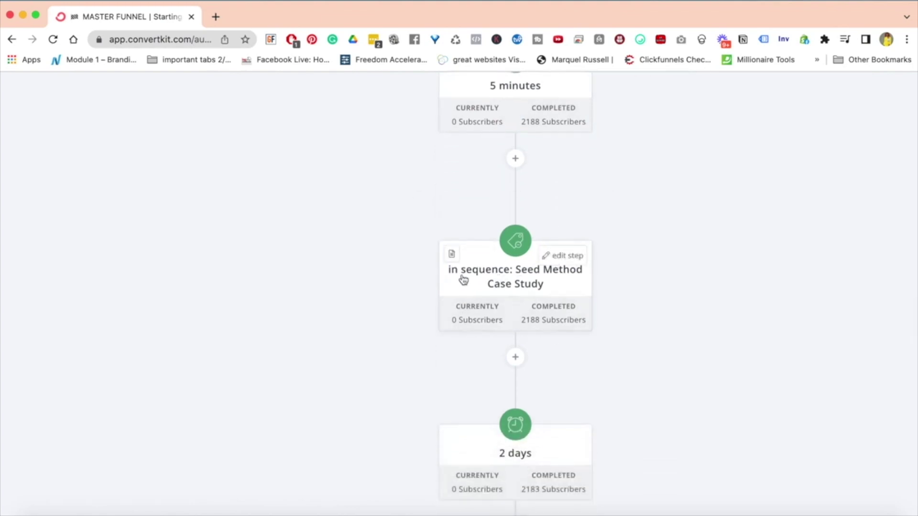
{"action": "scroll", "coordinate": [532, 313], "scroll_direction": "down", "scroll_amount": 5}
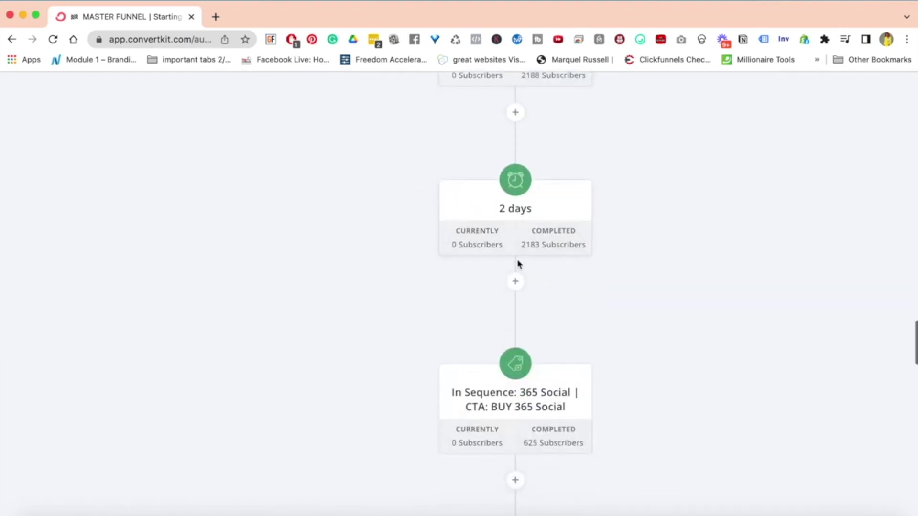
{"action": "scroll", "coordinate": [518, 265], "scroll_direction": "down", "scroll_amount": 4}
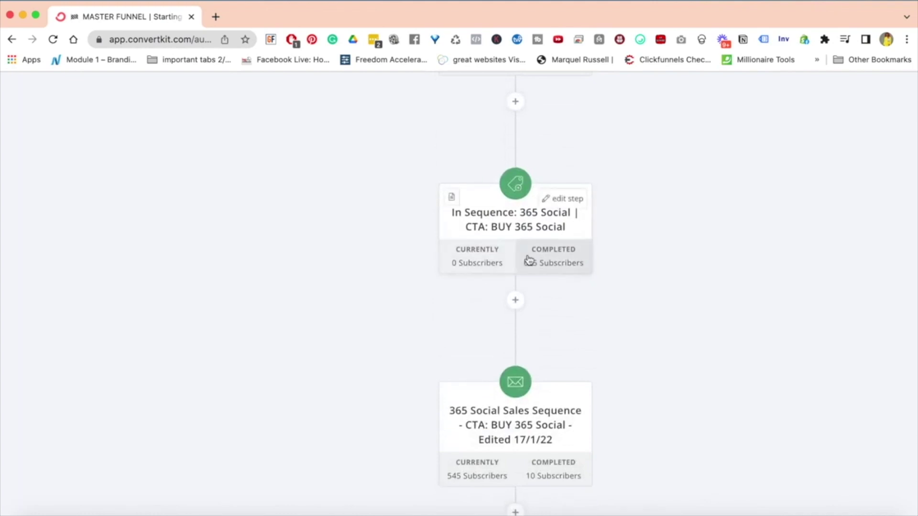
{"action": "scroll", "coordinate": [606, 314], "scroll_direction": "down", "scroll_amount": 3}
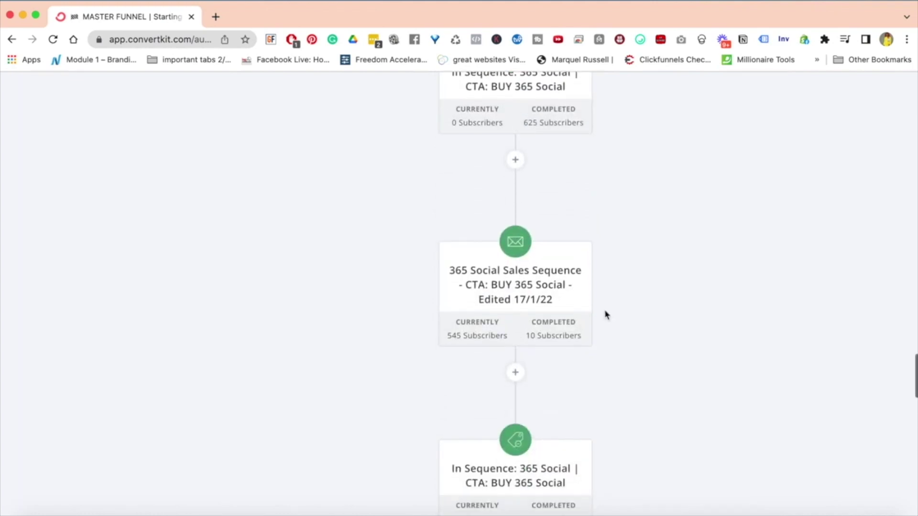
{"action": "scroll", "coordinate": [606, 314], "scroll_direction": "down", "scroll_amount": 1}
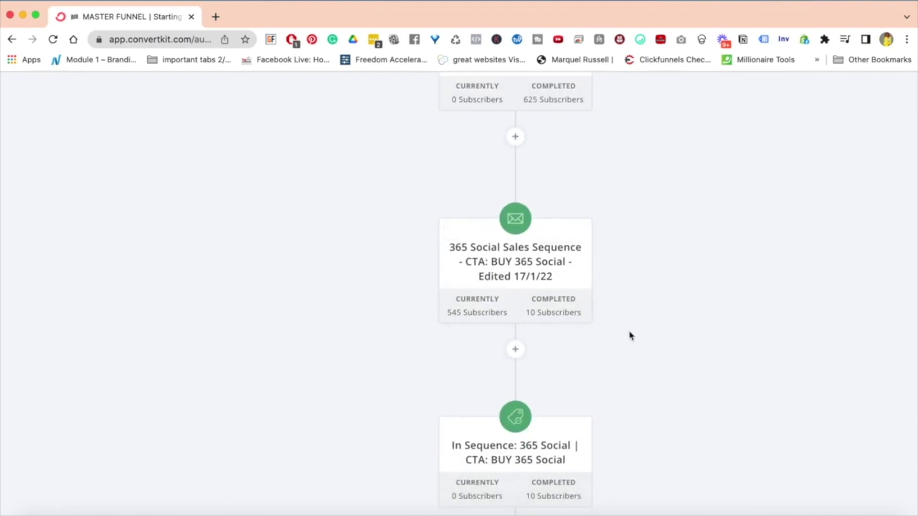
{"action": "scroll", "coordinate": [631, 337], "scroll_direction": "up", "scroll_amount": 2}
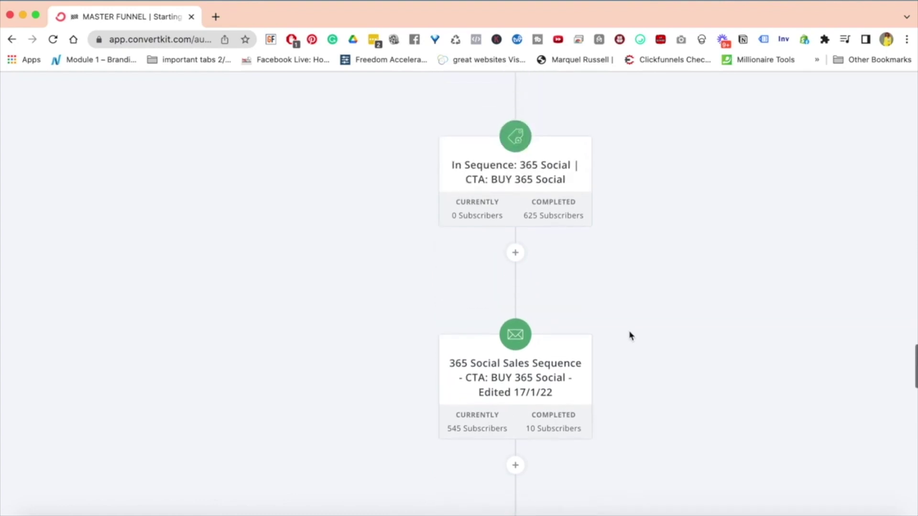
{"action": "scroll", "coordinate": [631, 336], "scroll_direction": "down", "scroll_amount": 6}
{"action": "scroll", "coordinate": [631, 337], "scroll_direction": "down", "scroll_amount": 10}
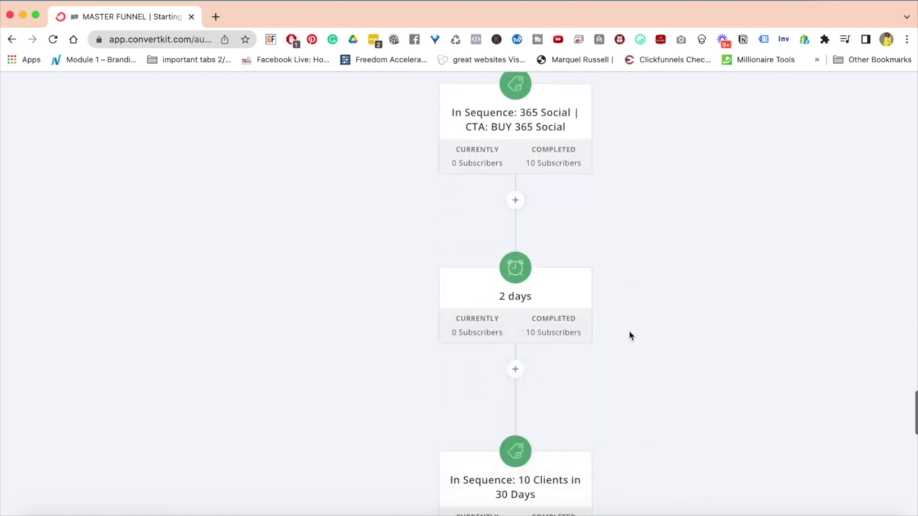
{"action": "scroll", "coordinate": [630, 336], "scroll_direction": "down", "scroll_amount": 9}
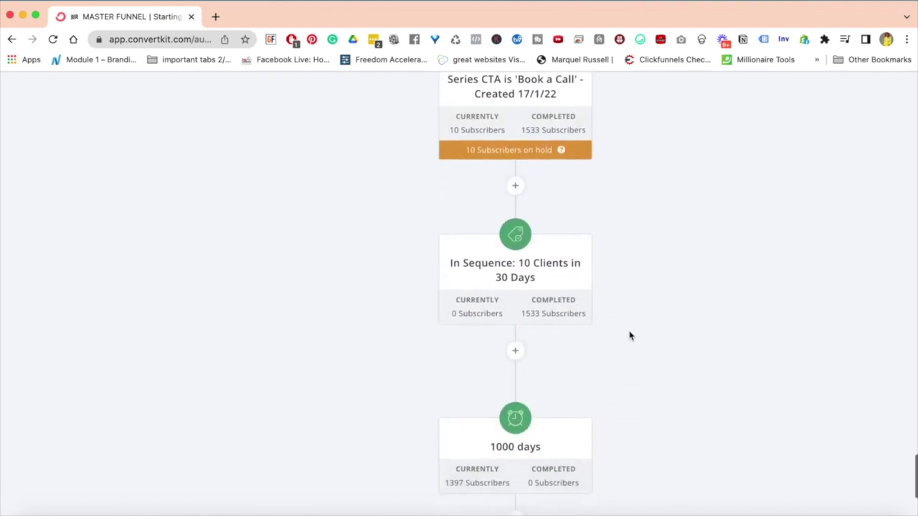
{"action": "scroll", "coordinate": [630, 336], "scroll_direction": "down", "scroll_amount": 2}
{"action": "scroll", "coordinate": [630, 336], "scroll_direction": "up", "scroll_amount": 20}
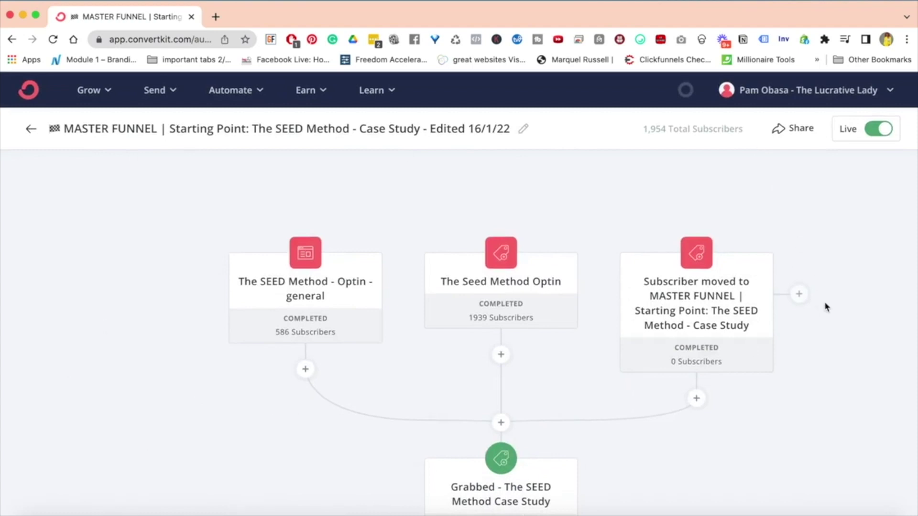
{"action": "scroll", "coordinate": [855, 388], "scroll_direction": "down", "scroll_amount": 5}
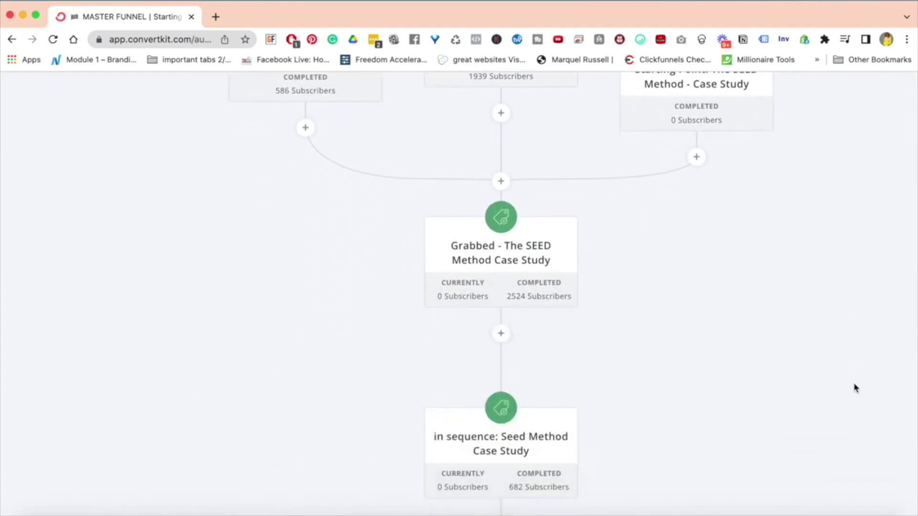
{"action": "scroll", "coordinate": [854, 387], "scroll_direction": "up", "scroll_amount": 5}
{"action": "scroll", "coordinate": [854, 387], "scroll_direction": "down", "scroll_amount": 7}
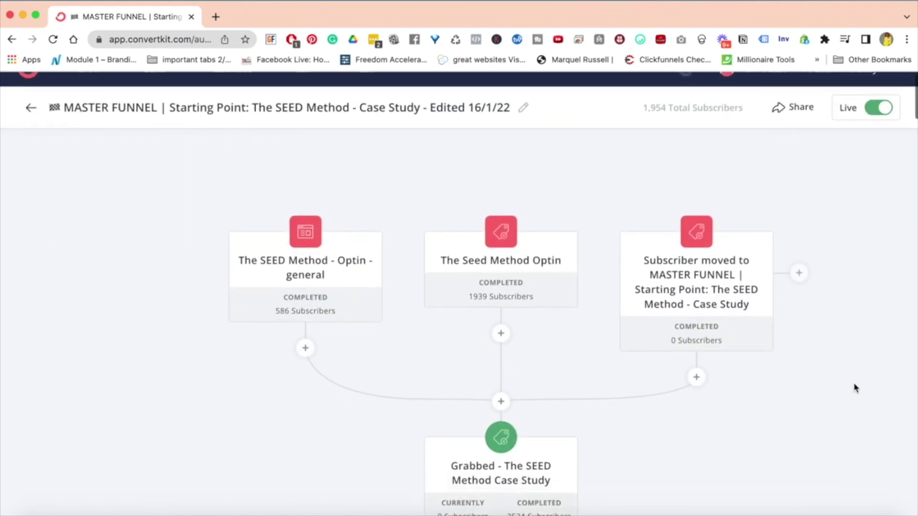
{"action": "scroll", "coordinate": [855, 387], "scroll_direction": "down", "scroll_amount": 14}
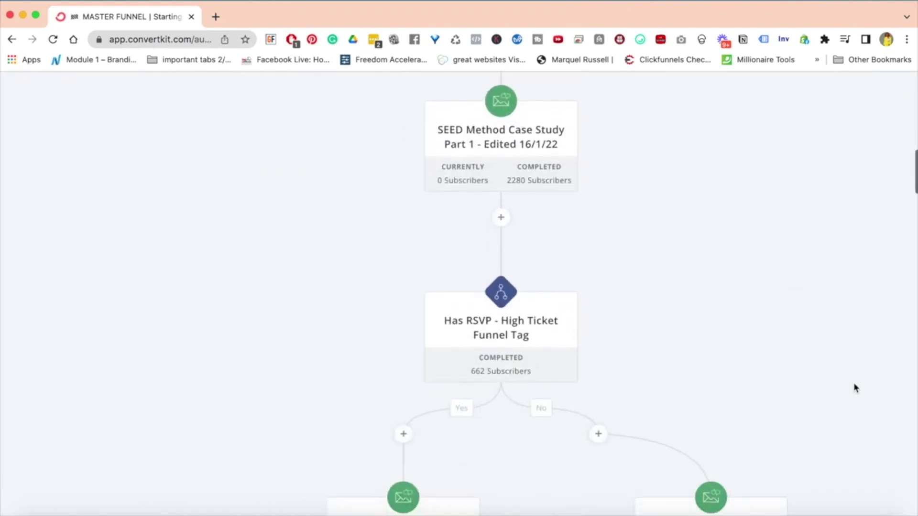
{"action": "scroll", "coordinate": [855, 387], "scroll_direction": "down", "scroll_amount": 15}
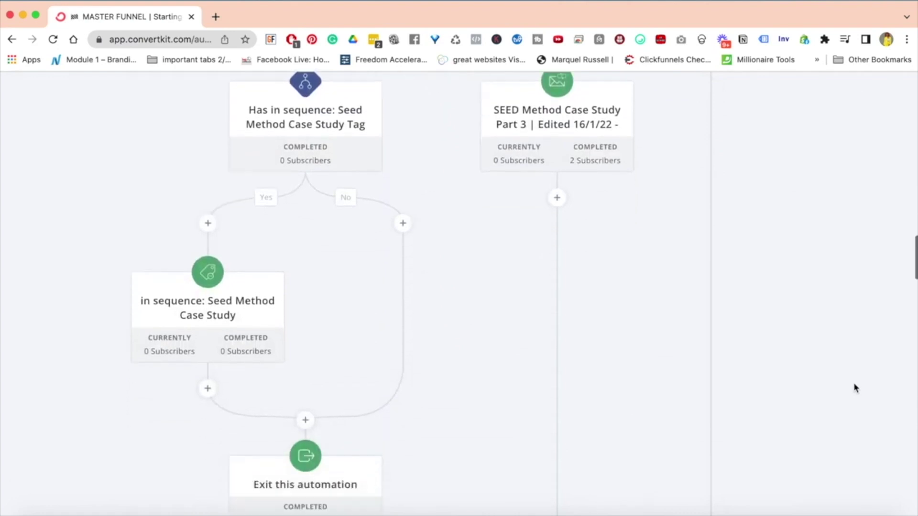
{"action": "scroll", "coordinate": [855, 388], "scroll_direction": "down", "scroll_amount": 15}
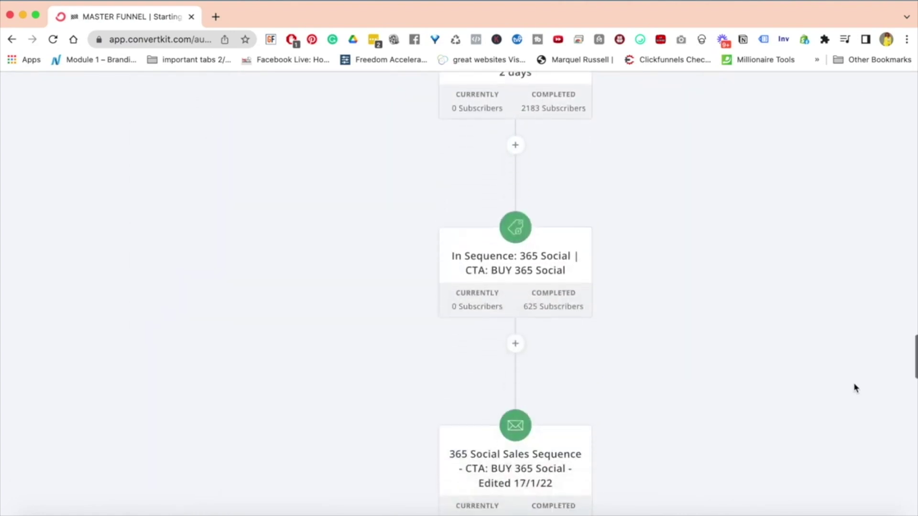
{"action": "scroll", "coordinate": [855, 387], "scroll_direction": "down", "scroll_amount": 15}
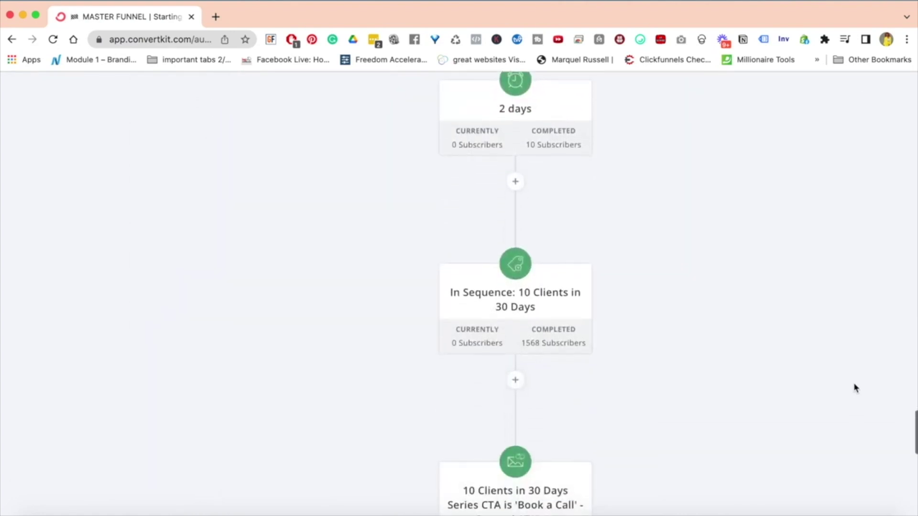
{"action": "scroll", "coordinate": [855, 388], "scroll_direction": "down", "scroll_amount": 8}
{"action": "scroll", "coordinate": [855, 387], "scroll_direction": "up", "scroll_amount": 20}
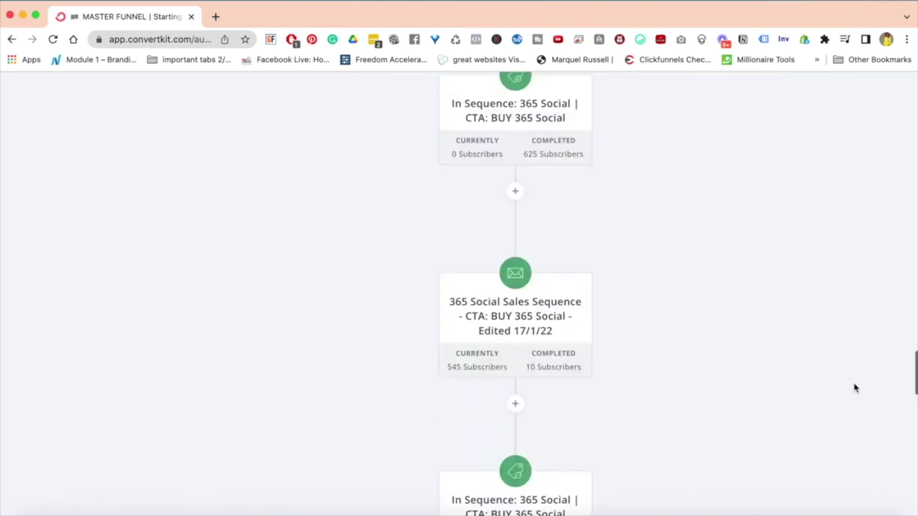
{"action": "scroll", "coordinate": [855, 388], "scroll_direction": "up", "scroll_amount": 15}
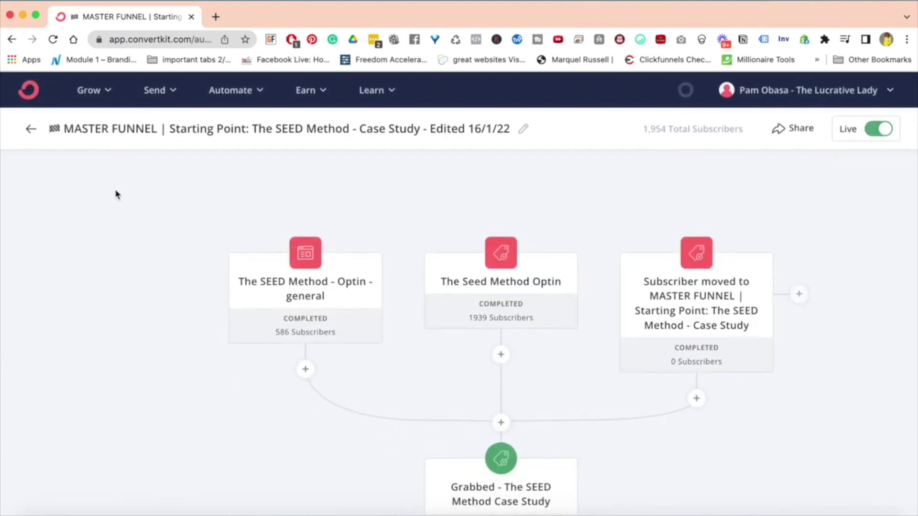
Go back to the automations list and begin a New Automation, showing the Templates tab.
{"action": "left_click", "coordinate": [30, 130]}
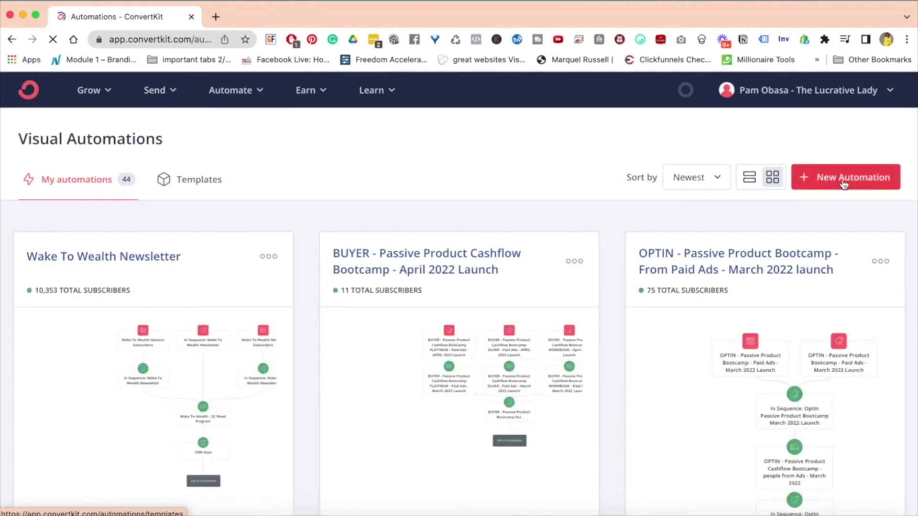
{"action": "left_click", "coordinate": [820, 180]}
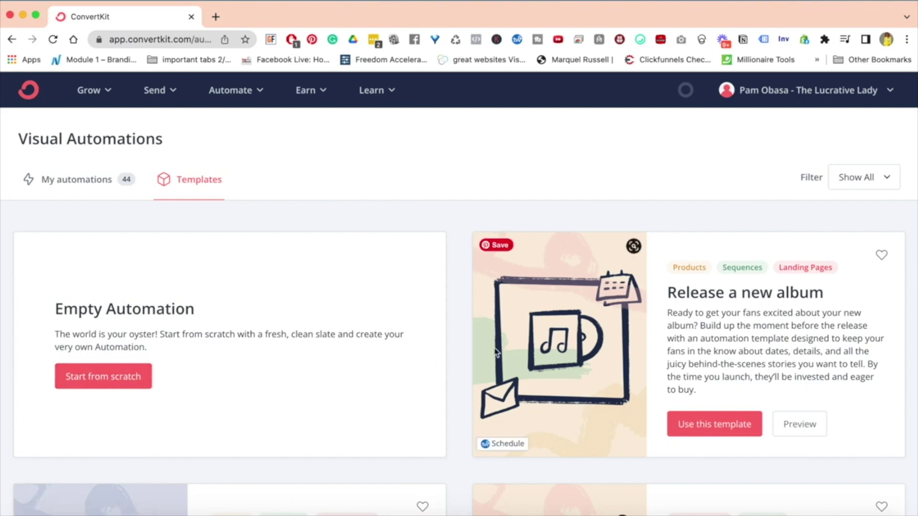
{"action": "scroll", "coordinate": [496, 352], "scroll_direction": "down", "scroll_amount": 3}
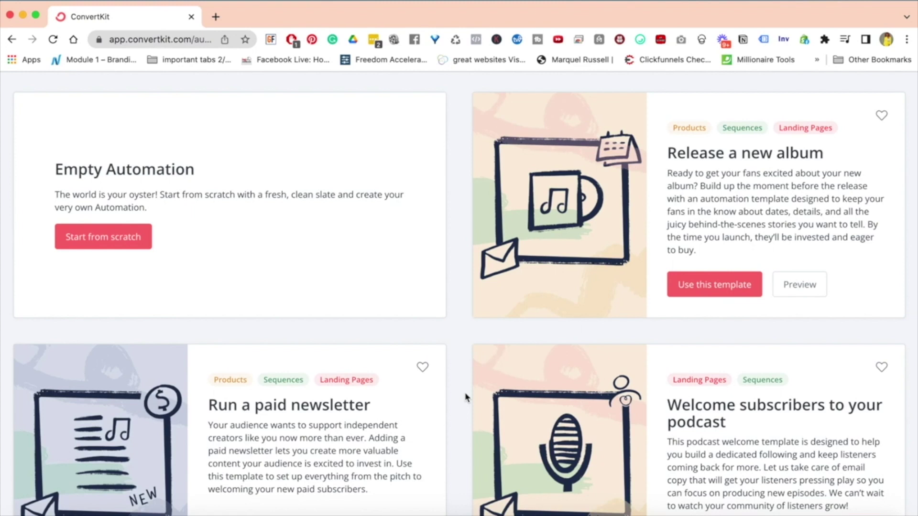
{"action": "left_click", "coordinate": [89, 246]}
Browse the automation templates, then start an Empty Automation from scratch.
{"action": "scroll", "coordinate": [462, 412], "scroll_direction": "down", "scroll_amount": 1}
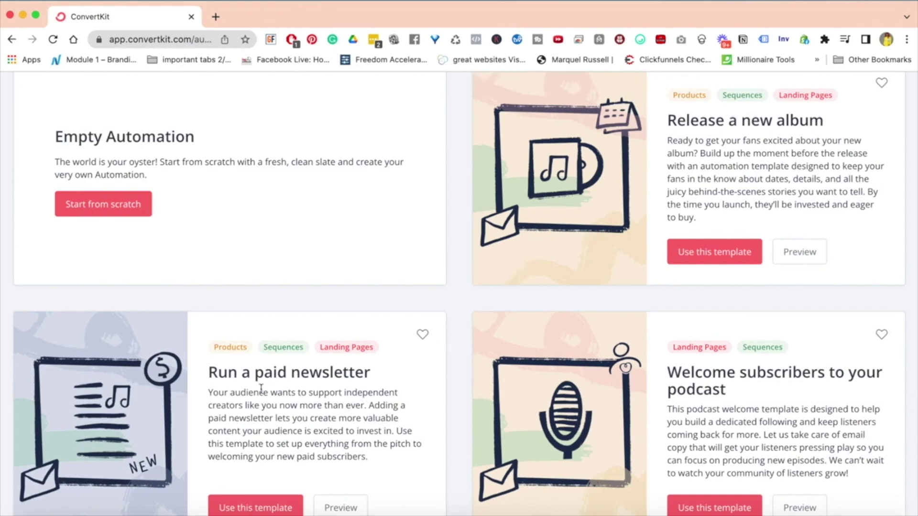
{"action": "scroll", "coordinate": [392, 410], "scroll_direction": "down", "scroll_amount": 4}
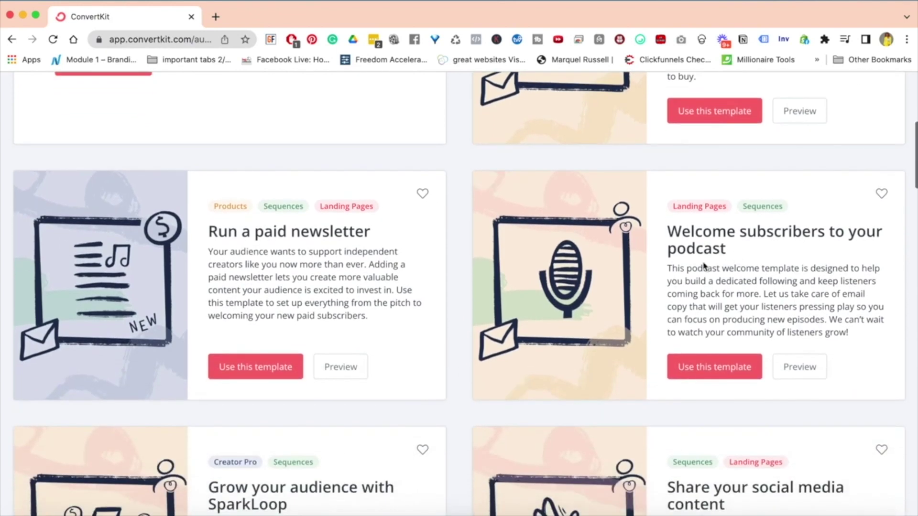
{"action": "scroll", "coordinate": [803, 264], "scroll_direction": "down", "scroll_amount": 5}
{"action": "scroll", "coordinate": [803, 264], "scroll_direction": "down", "scroll_amount": 4}
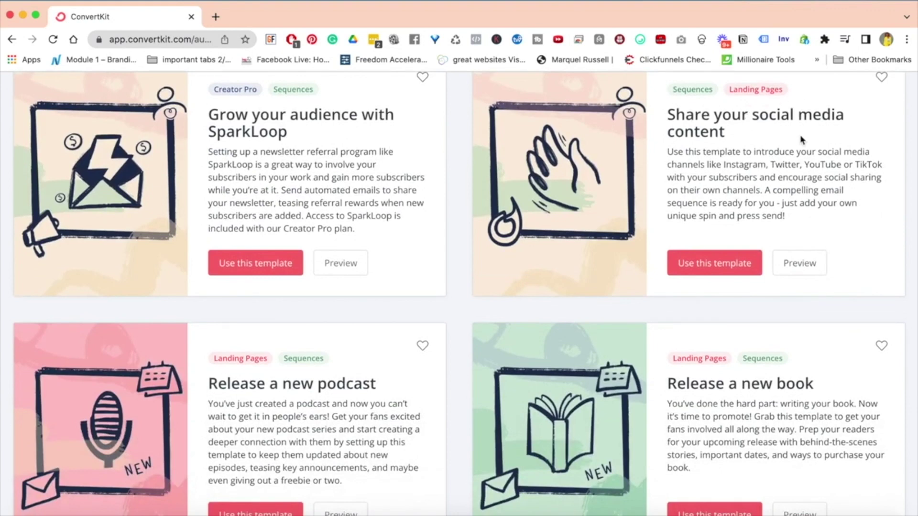
{"action": "scroll", "coordinate": [432, 314], "scroll_direction": "down", "scroll_amount": 4}
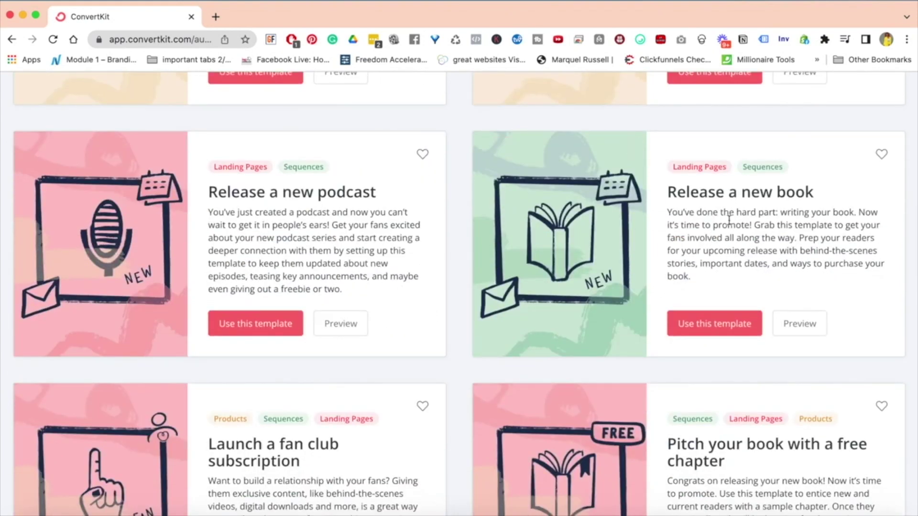
{"action": "scroll", "coordinate": [761, 216], "scroll_direction": "down", "scroll_amount": 6}
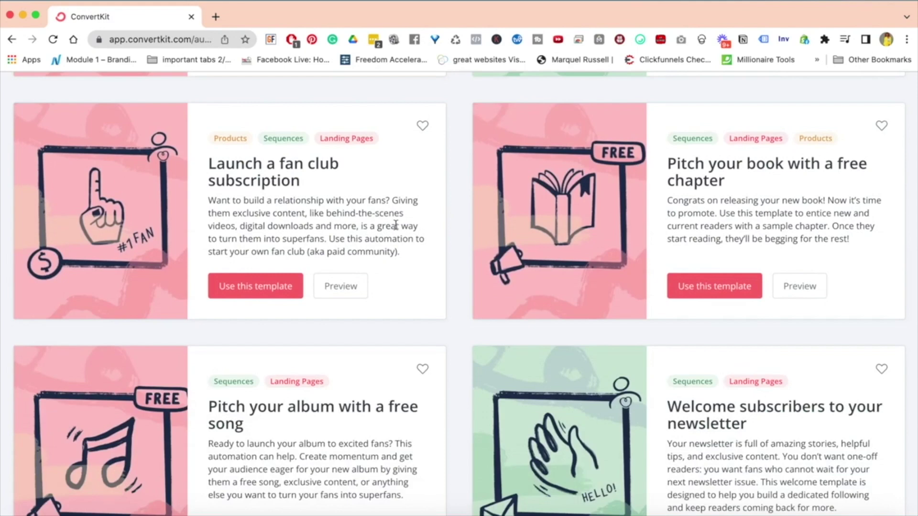
{"action": "scroll", "coordinate": [734, 184], "scroll_direction": "down", "scroll_amount": 5}
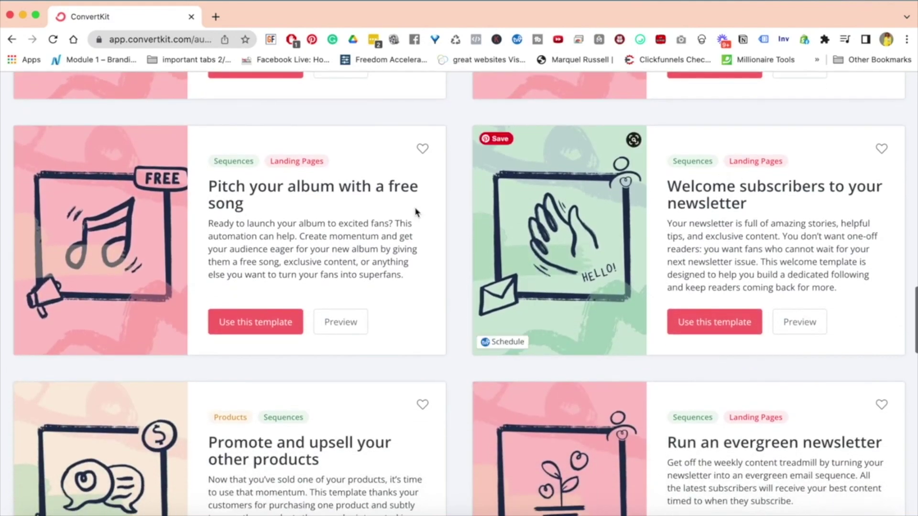
{"action": "scroll", "coordinate": [468, 283], "scroll_direction": "down", "scroll_amount": 13}
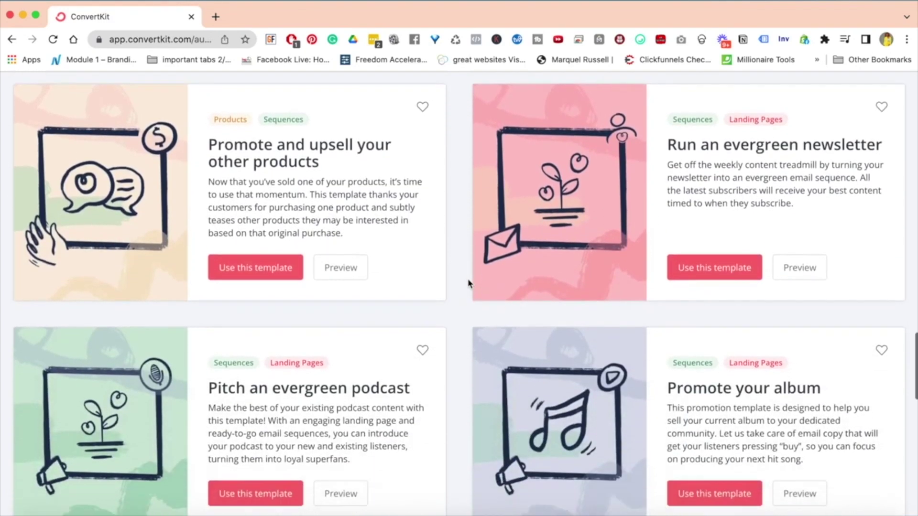
{"action": "scroll", "coordinate": [468, 283], "scroll_direction": "down", "scroll_amount": 10}
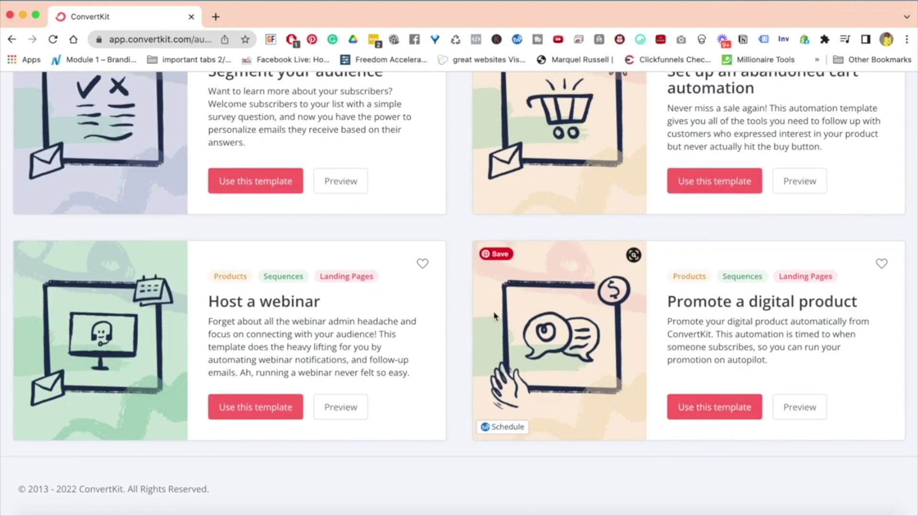
{"action": "scroll", "coordinate": [495, 316], "scroll_direction": "up", "scroll_amount": 8}
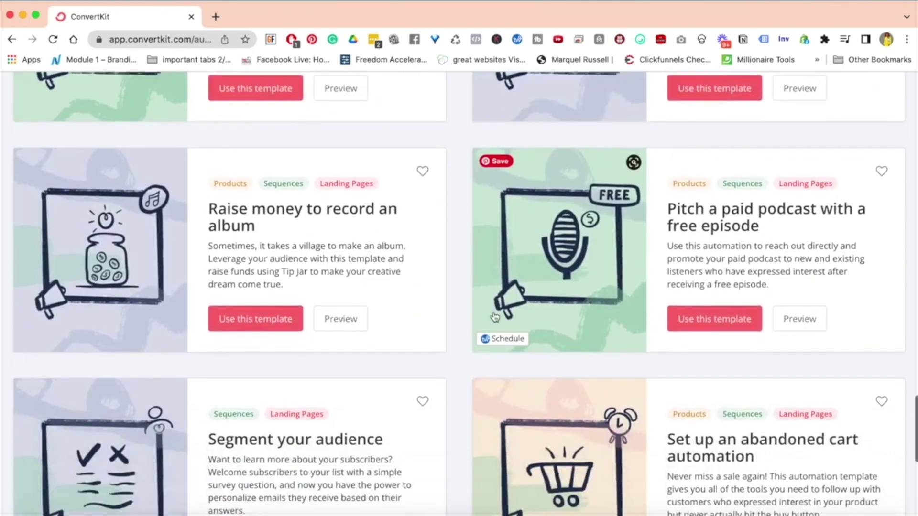
{"action": "scroll", "coordinate": [494, 316], "scroll_direction": "down", "scroll_amount": 3}
{"action": "scroll", "coordinate": [495, 316], "scroll_direction": "up", "scroll_amount": 9}
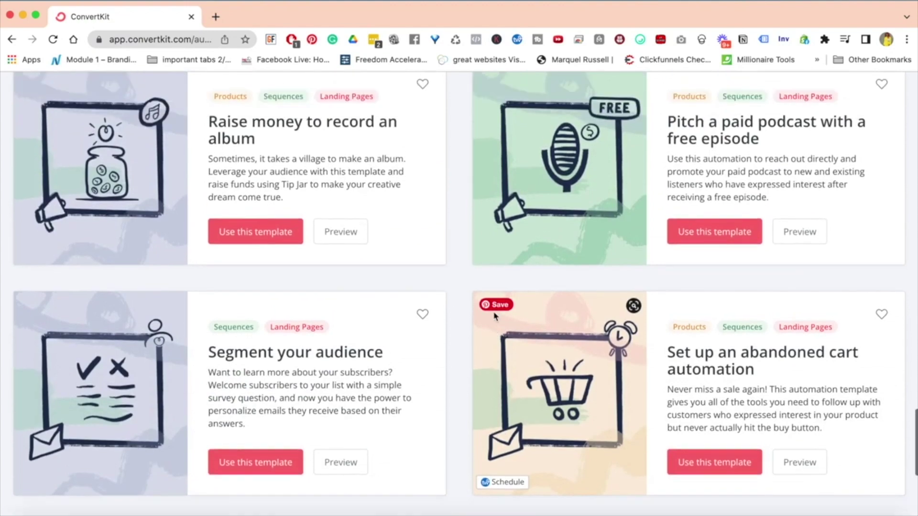
{"action": "scroll", "coordinate": [495, 316], "scroll_direction": "up", "scroll_amount": 6}
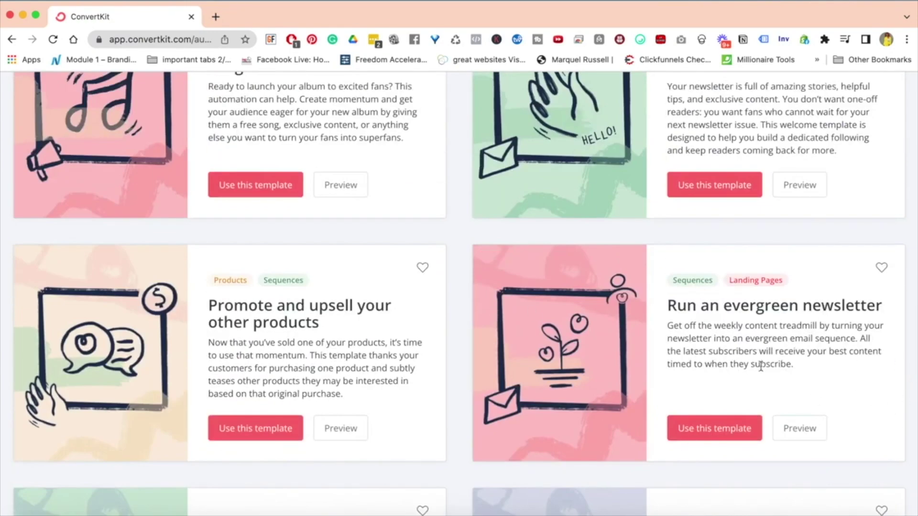
{"action": "scroll", "coordinate": [354, 362], "scroll_direction": "up", "scroll_amount": 20}
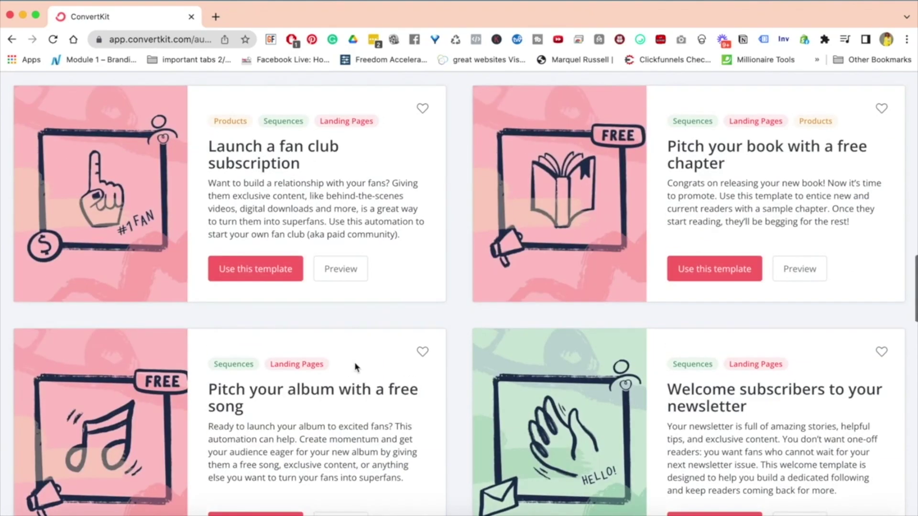
{"action": "scroll", "coordinate": [354, 364], "scroll_direction": "up", "scroll_amount": 10}
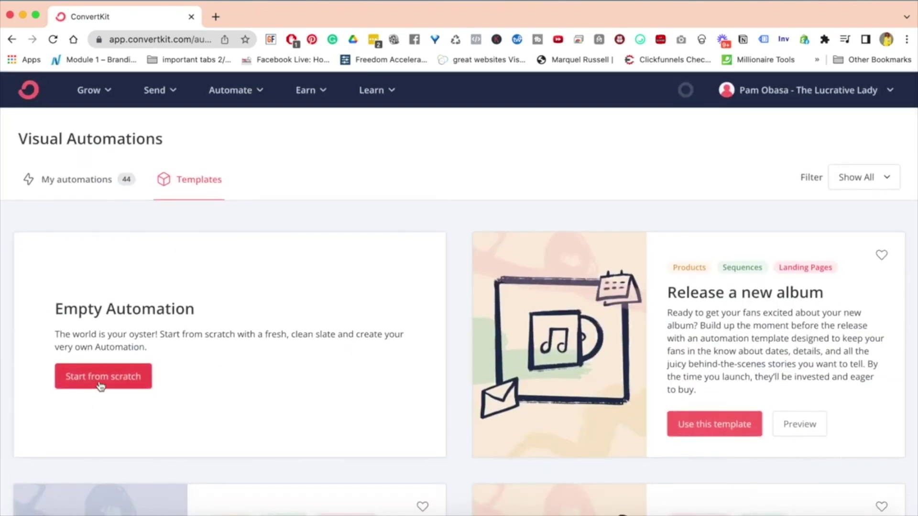
{"action": "left_click", "coordinate": [101, 385]}
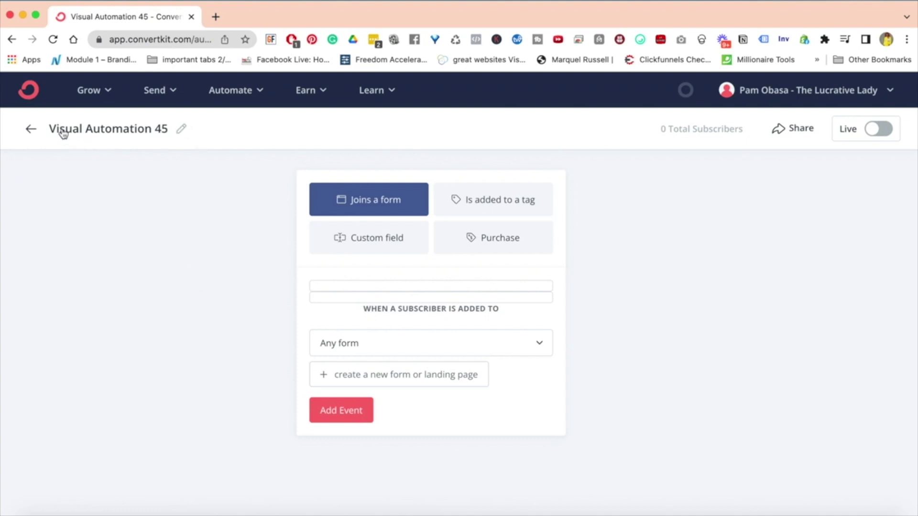
Rename Visual Automation 45 to 'Demo Automation'.
{"action": "left_click", "coordinate": [182, 130]}
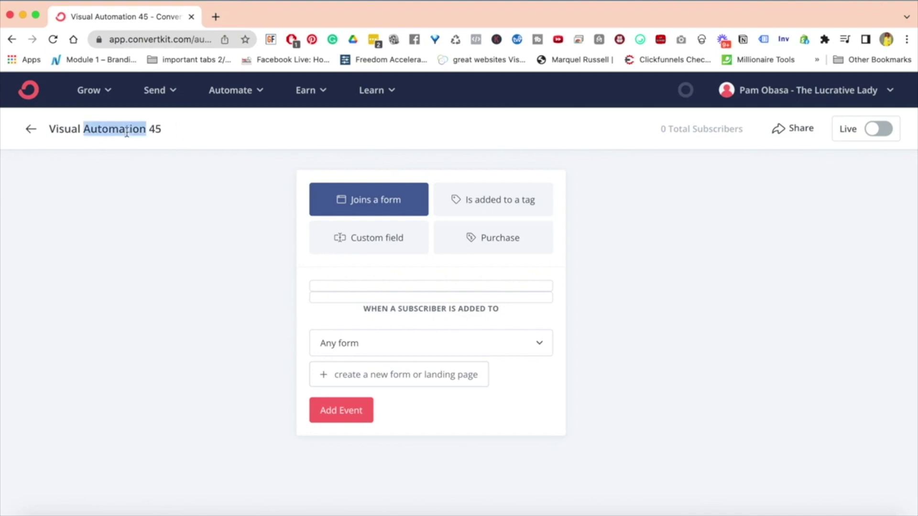
{"action": "triple_click", "coordinate": [127, 132]}
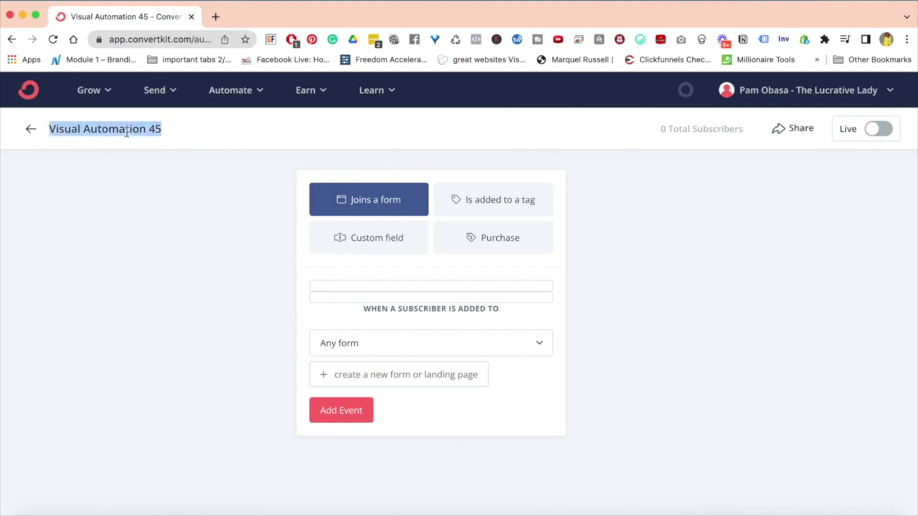
{"action": "type", "text": "Demo A"}
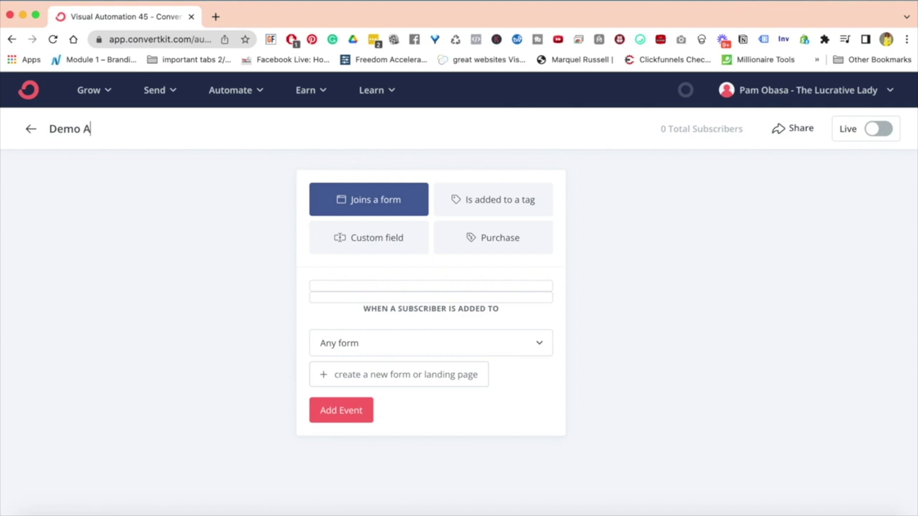
{"action": "type", "text": "utomation"}
{"action": "left_click", "coordinate": [740, 270]}
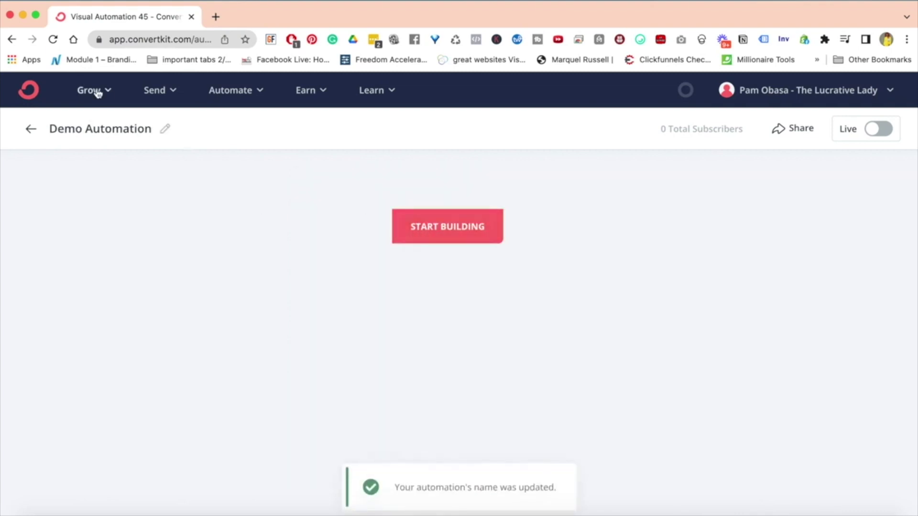
Set the entry trigger to Joins a form after briefly trying 'Is added to a tag'.
{"action": "left_click", "coordinate": [445, 228]}
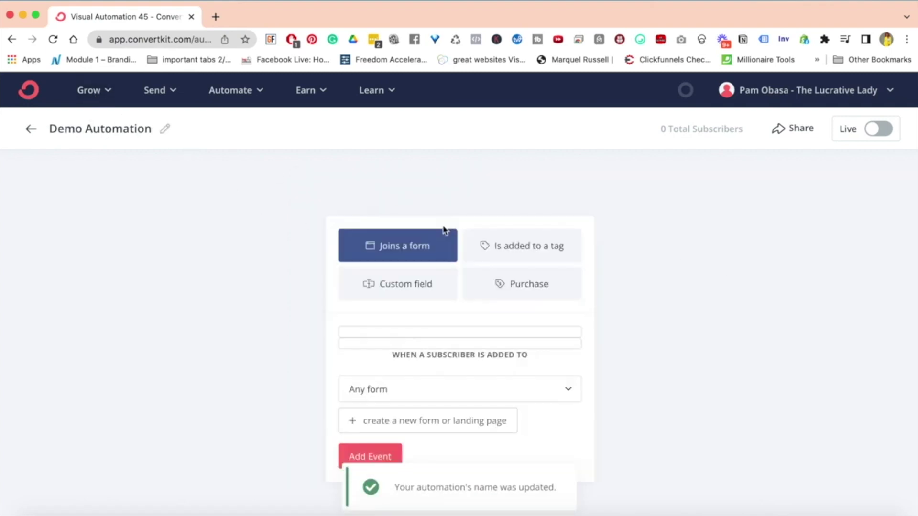
{"action": "scroll", "coordinate": [689, 273], "scroll_direction": "down", "scroll_amount": 3}
{"action": "scroll", "coordinate": [689, 272], "scroll_direction": "up", "scroll_amount": 1}
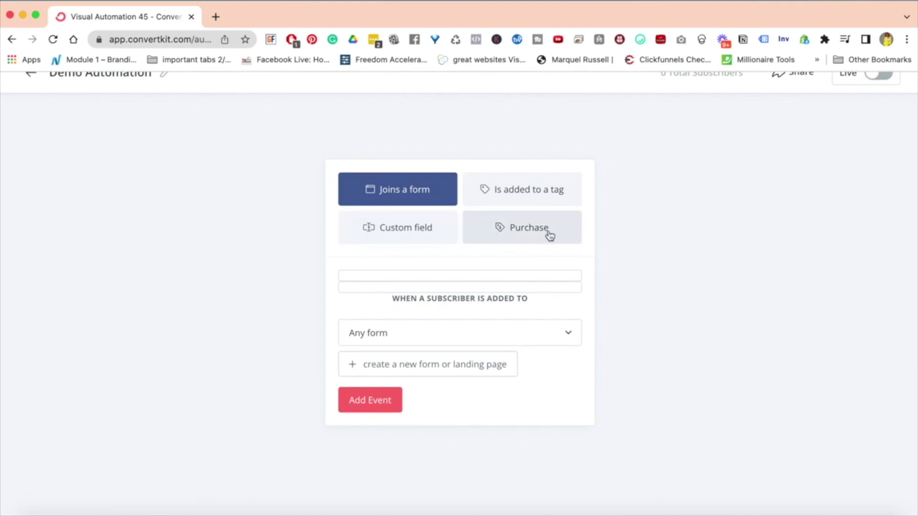
{"action": "left_click", "coordinate": [535, 196]}
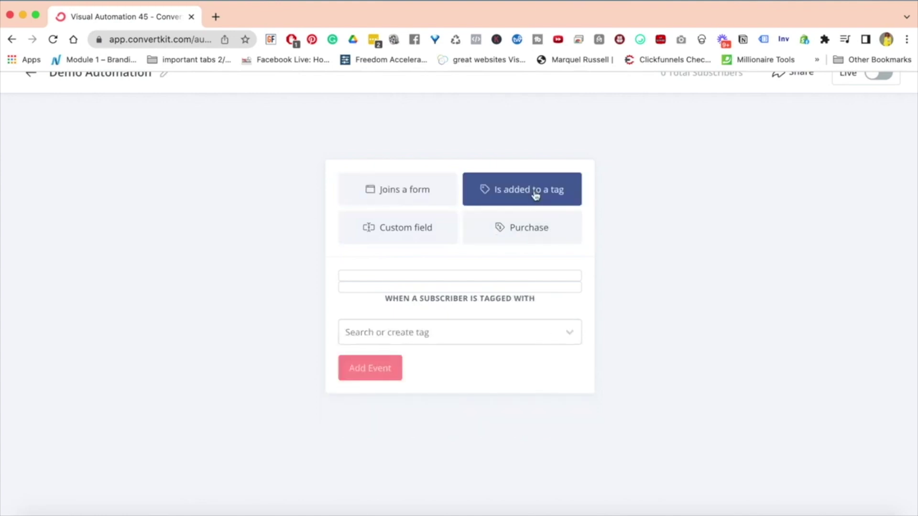
{"action": "left_click", "coordinate": [404, 192]}
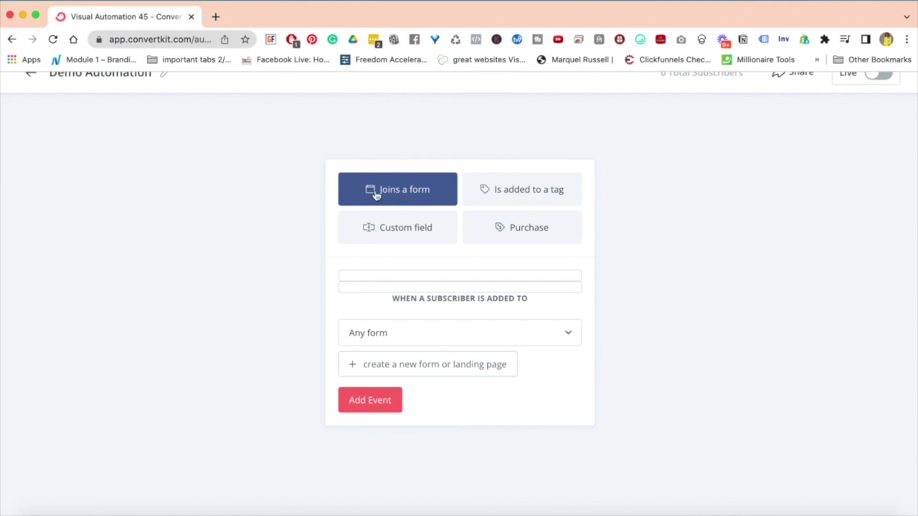
{"action": "scroll", "coordinate": [426, 186], "scroll_direction": "down", "scroll_amount": 3}
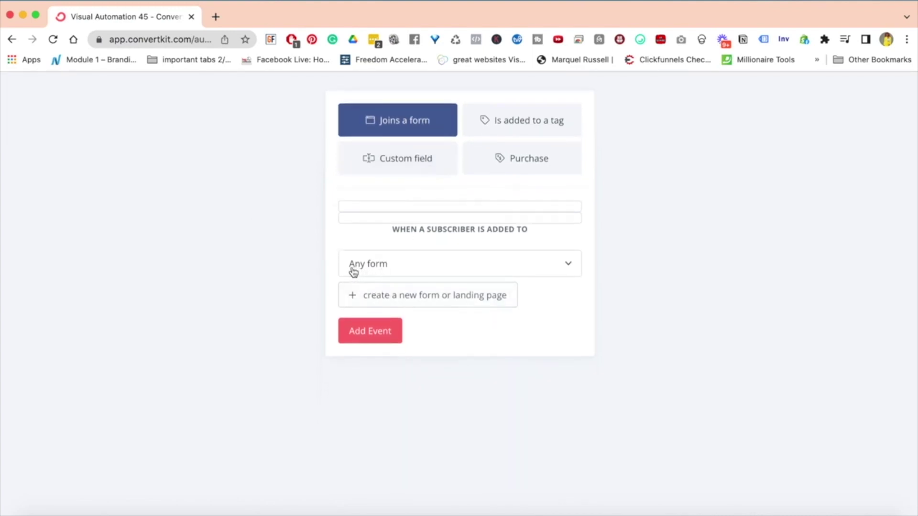
{"action": "left_click", "coordinate": [571, 268]}
Reopen the trigger picker and review the forms available for the Joins a form trigger.
{"action": "scroll", "coordinate": [570, 375], "scroll_direction": "down", "scroll_amount": 10}
{"action": "scroll", "coordinate": [571, 375], "scroll_direction": "down", "scroll_amount": 10}
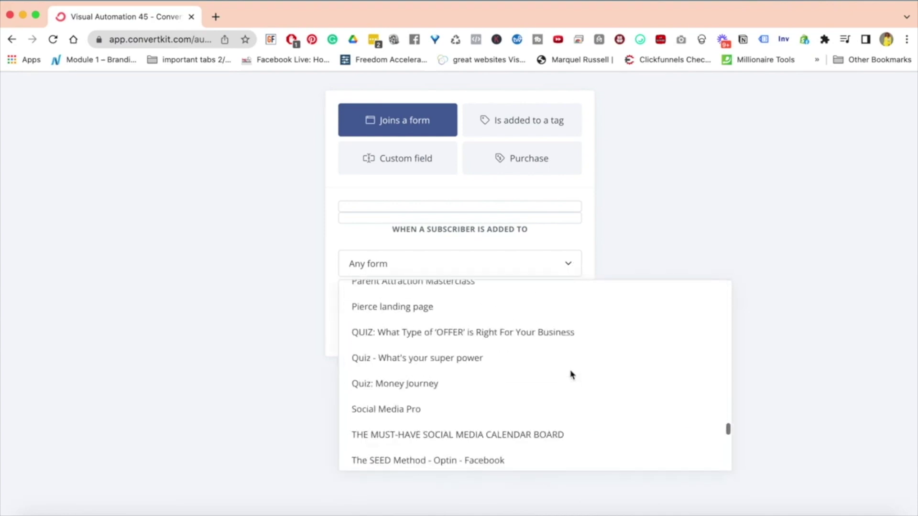
{"action": "scroll", "coordinate": [571, 374], "scroll_direction": "up", "scroll_amount": 15}
{"action": "scroll", "coordinate": [572, 375], "scroll_direction": "up", "scroll_amount": 10}
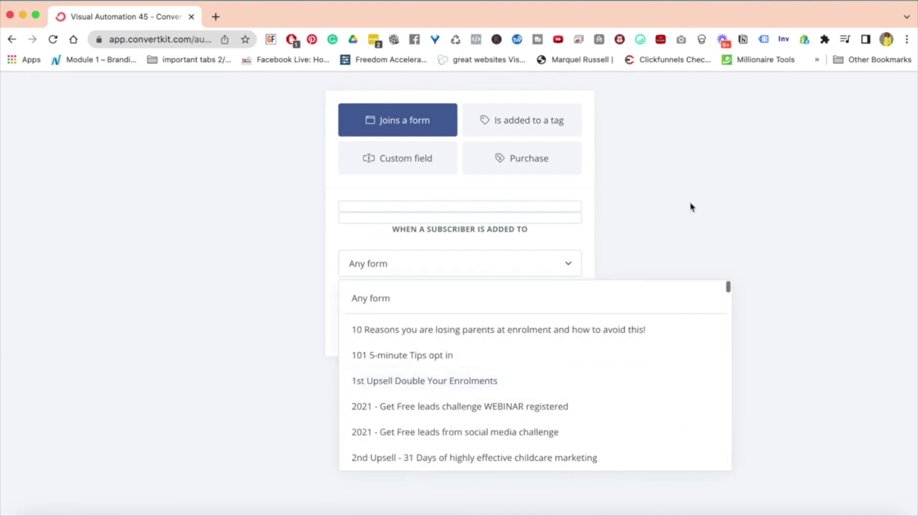
{"action": "left_click", "coordinate": [691, 207]}
{"action": "scroll", "coordinate": [439, 180], "scroll_direction": "up", "scroll_amount": 3}
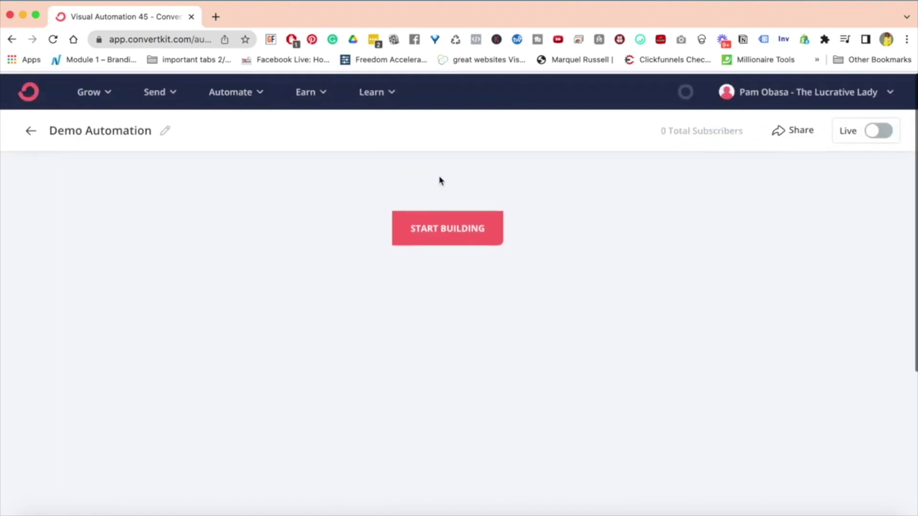
{"action": "left_click", "coordinate": [454, 228]}
{"action": "scroll", "coordinate": [482, 343], "scroll_direction": "down", "scroll_amount": 1}
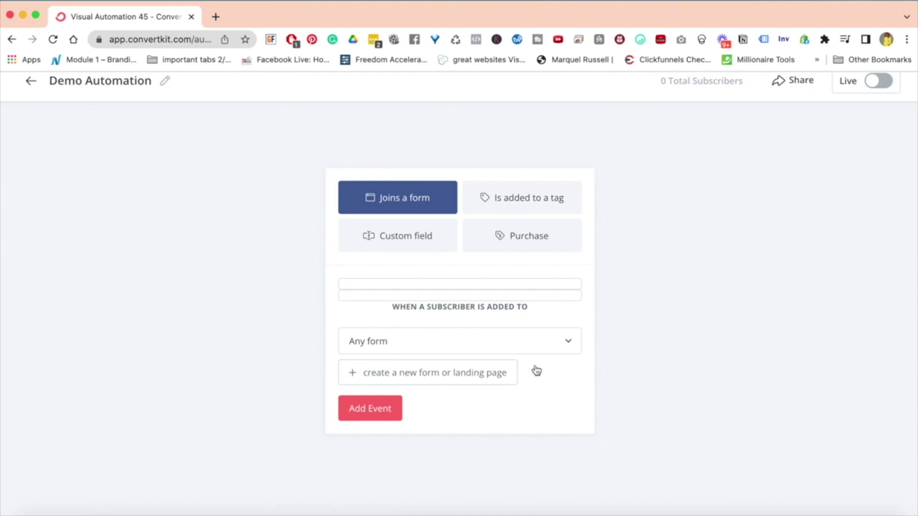
{"action": "left_click", "coordinate": [570, 343]}
{"action": "scroll", "coordinate": [557, 388], "scroll_direction": "down", "scroll_amount": 3}
{"action": "scroll", "coordinate": [557, 385], "scroll_direction": "down", "scroll_amount": 10}
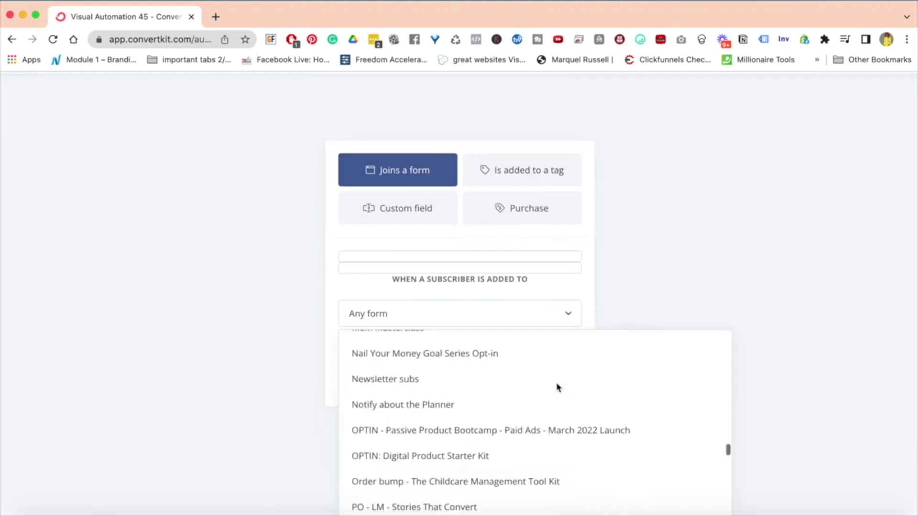
{"action": "scroll", "coordinate": [557, 386], "scroll_direction": "up", "scroll_amount": 10}
{"action": "left_click", "coordinate": [682, 199]}
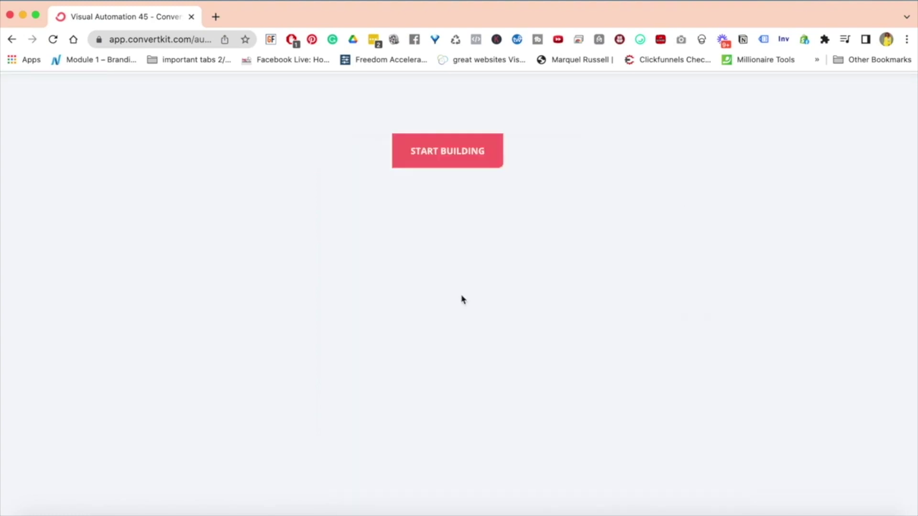
Create a new Form with the Inline format for the trigger.
{"action": "left_click", "coordinate": [400, 141]}
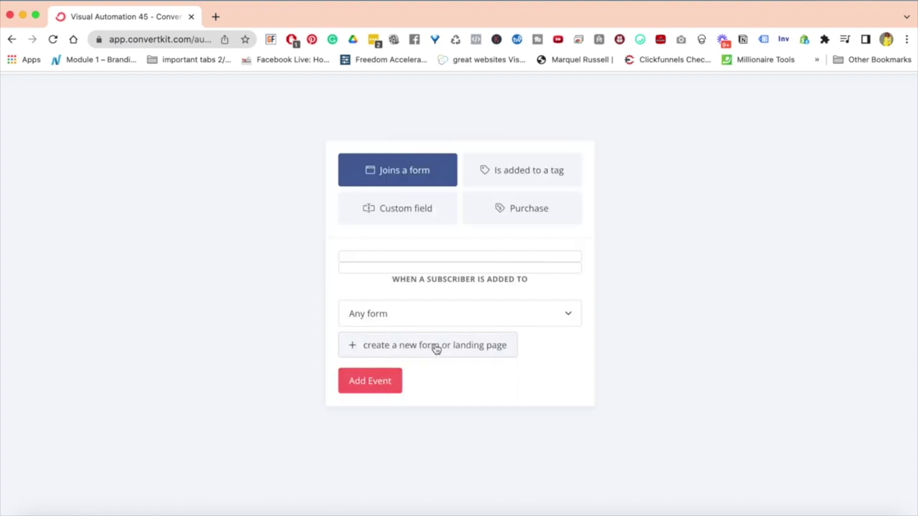
{"action": "left_click", "coordinate": [366, 355]}
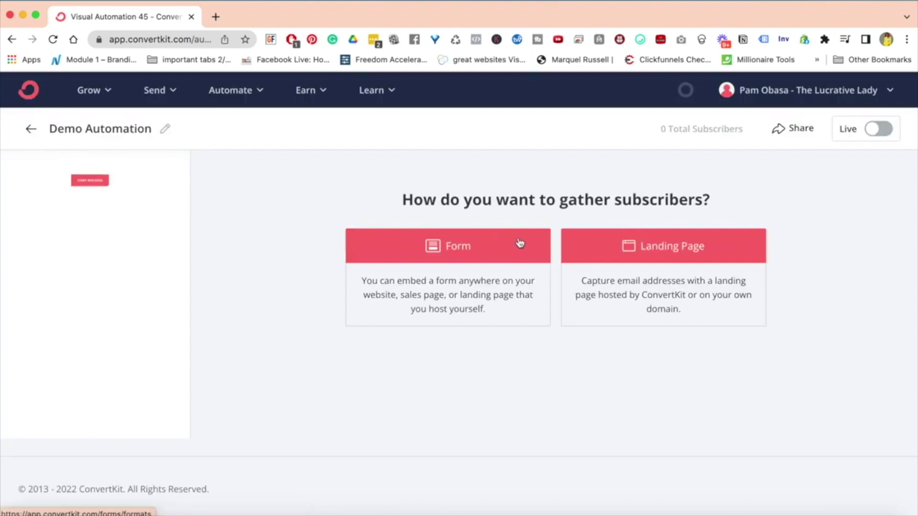
{"action": "left_click", "coordinate": [461, 259]}
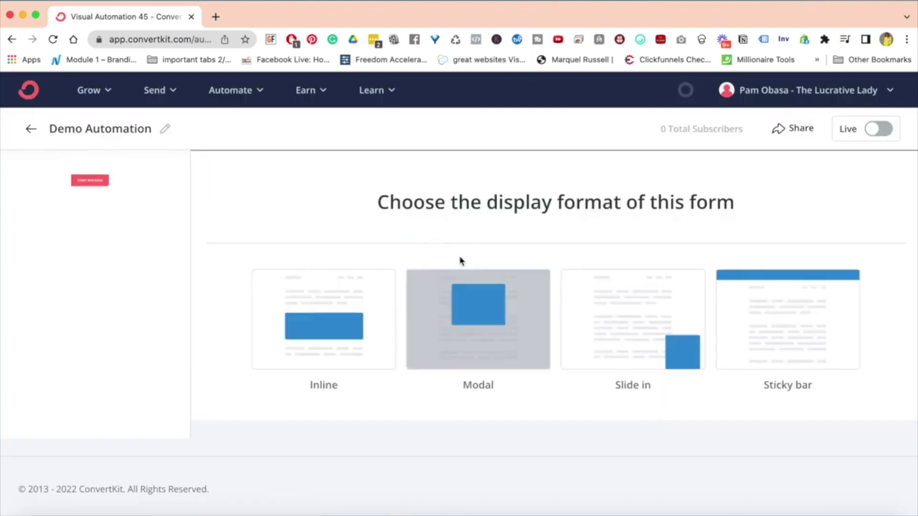
{"action": "left_click", "coordinate": [341, 342]}
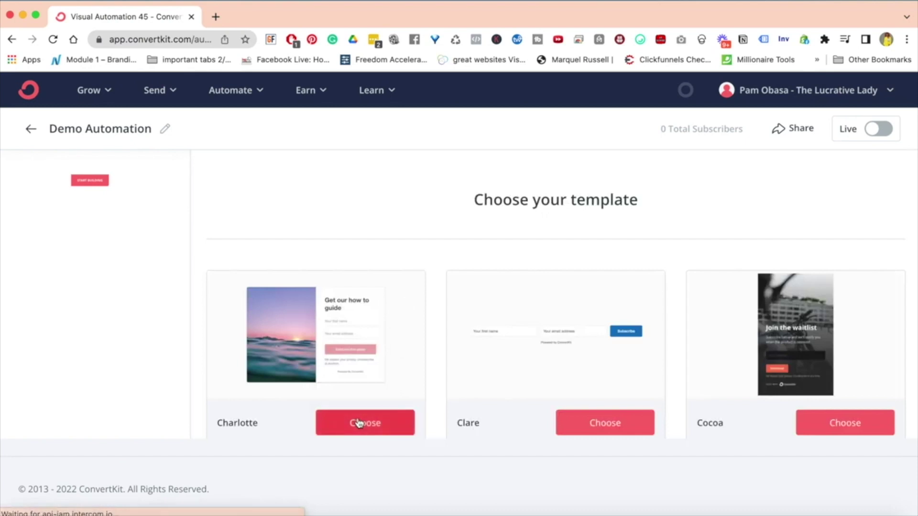
Build the trigger form from the Charlotte template and save it.
{"action": "left_click", "coordinate": [361, 424]}
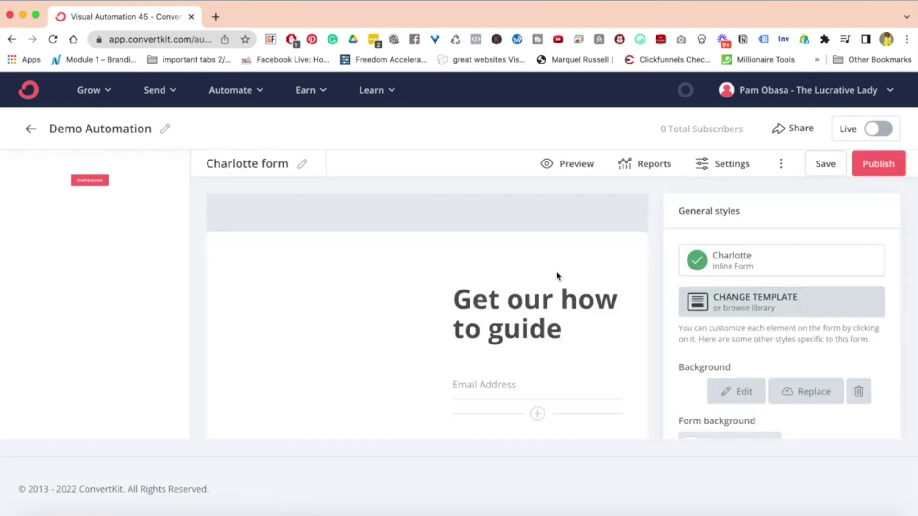
{"action": "left_click", "coordinate": [822, 164]}
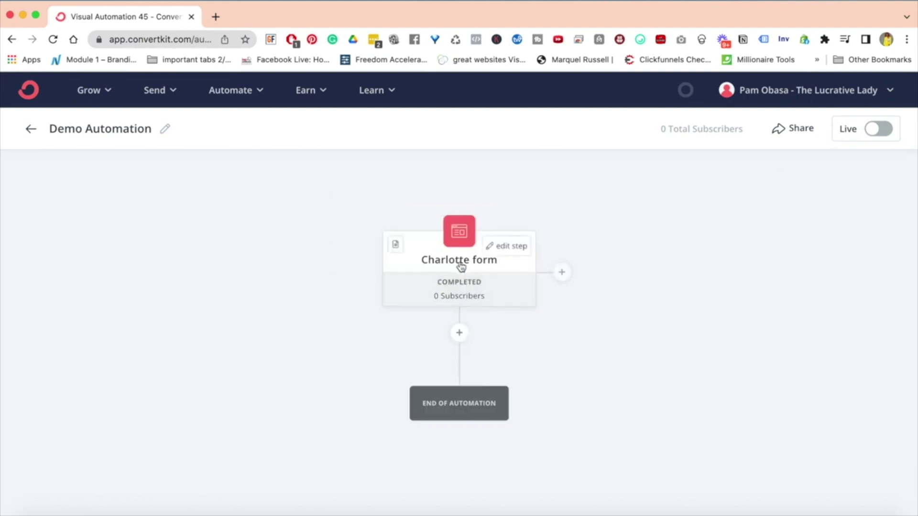
{"action": "mouse_move", "coordinate": [420, 287]}
{"action": "mouse_move", "coordinate": [453, 249]}
Inspect the trigger step's settings and Completed subscribers, then open the Charlotte form.
{"action": "left_click", "coordinate": [501, 252]}
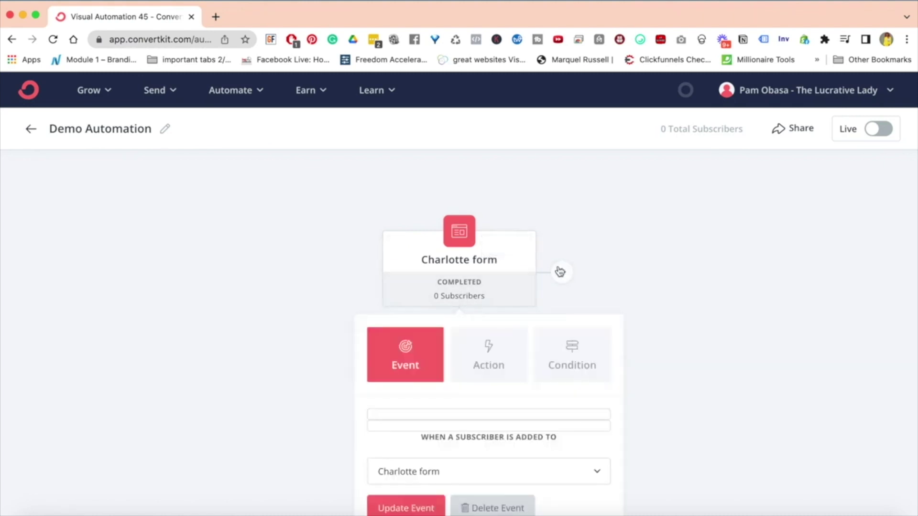
{"action": "left_click", "coordinate": [455, 275]}
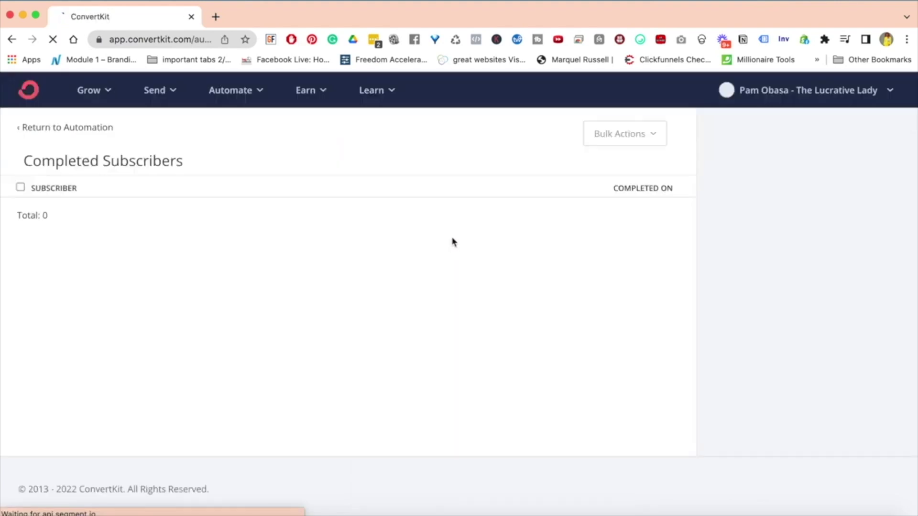
{"action": "left_click", "coordinate": [22, 130]}
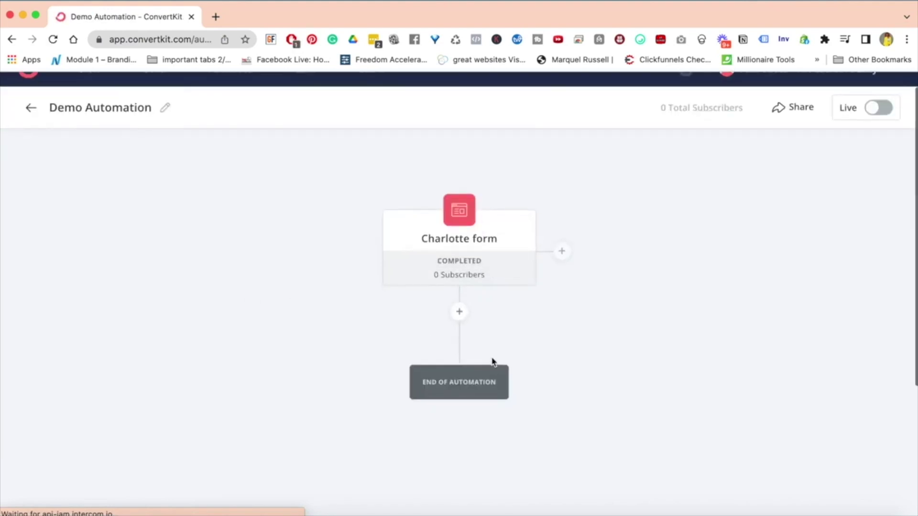
{"action": "left_click", "coordinate": [460, 218]}
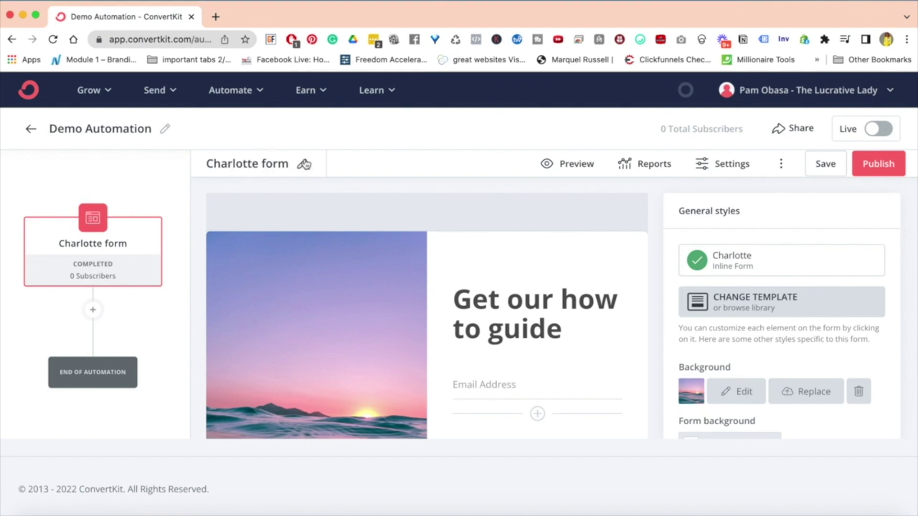
Rename the Charlotte form to 'Demo Form' and save it.
{"action": "left_click", "coordinate": [303, 164]}
{"action": "triple_click", "coordinate": [280, 163]}
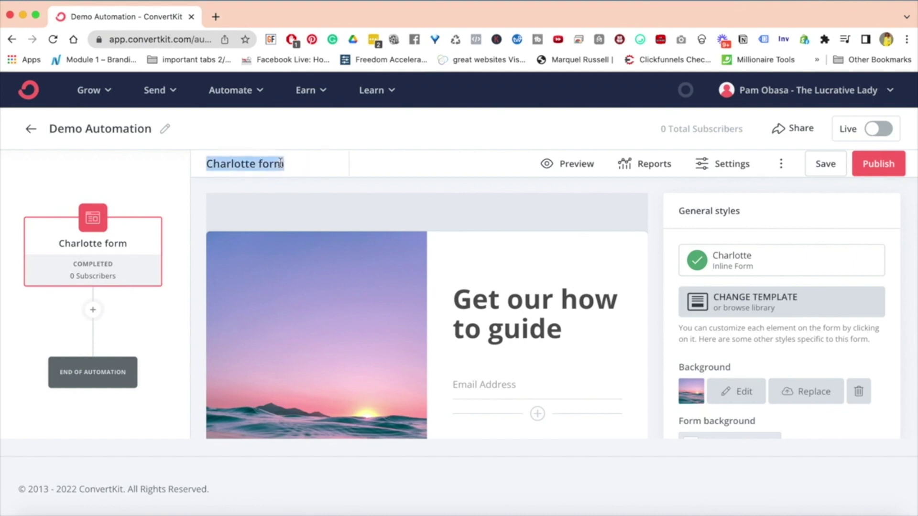
{"action": "type", "text": "Demo"}
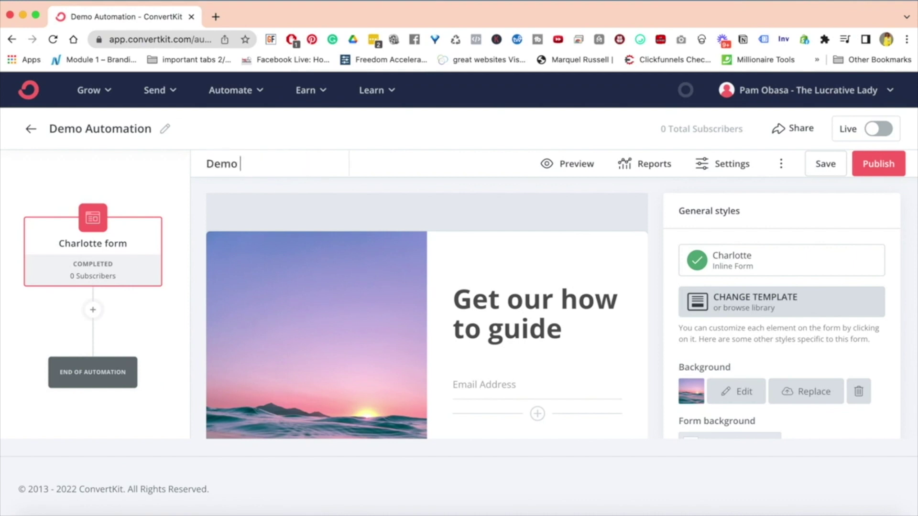
{"action": "type", "text": " Form"}
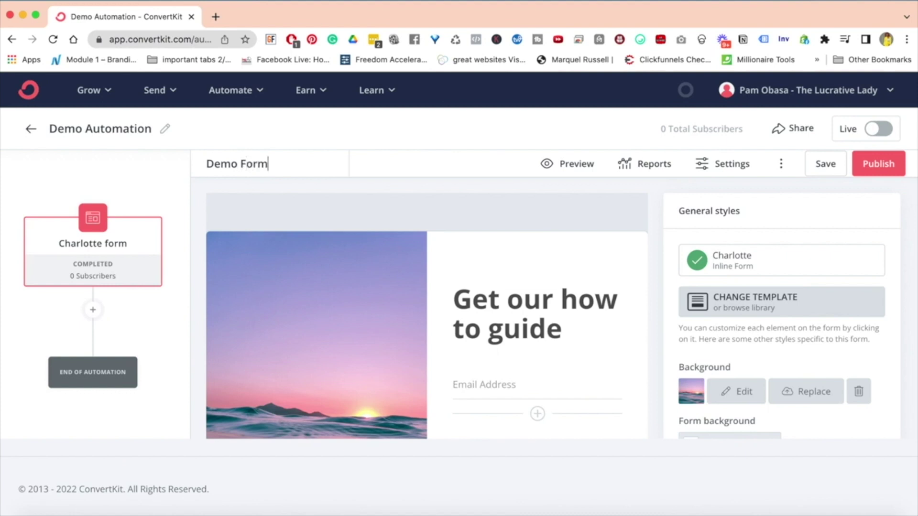
{"action": "left_click", "coordinate": [822, 168]}
Return to Demo Automation to see the Demo Form entry step.
{"action": "left_click", "coordinate": [30, 130]}
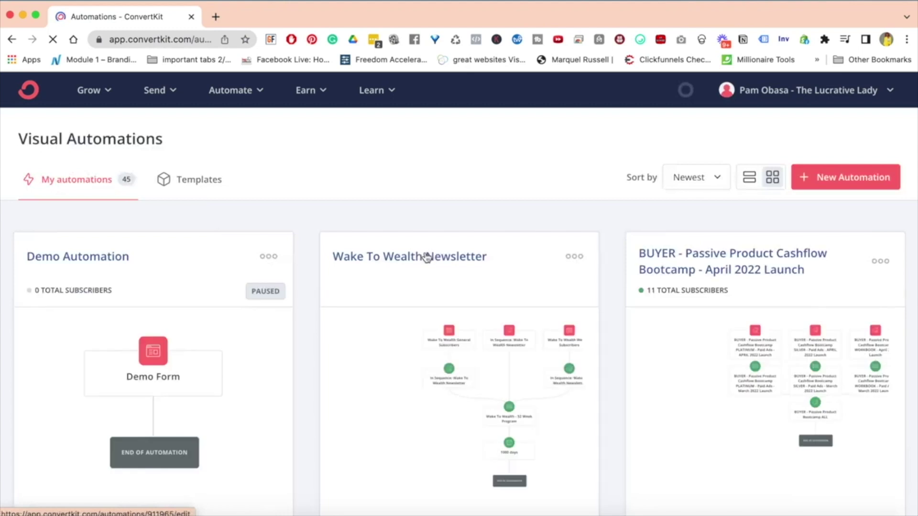
{"action": "left_click", "coordinate": [95, 255]}
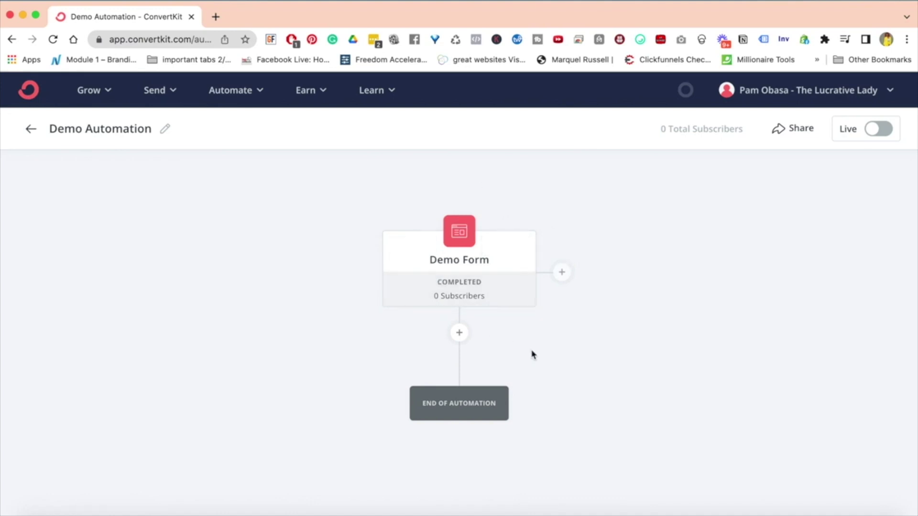
{"action": "scroll", "coordinate": [533, 354], "scroll_direction": "down", "scroll_amount": 1}
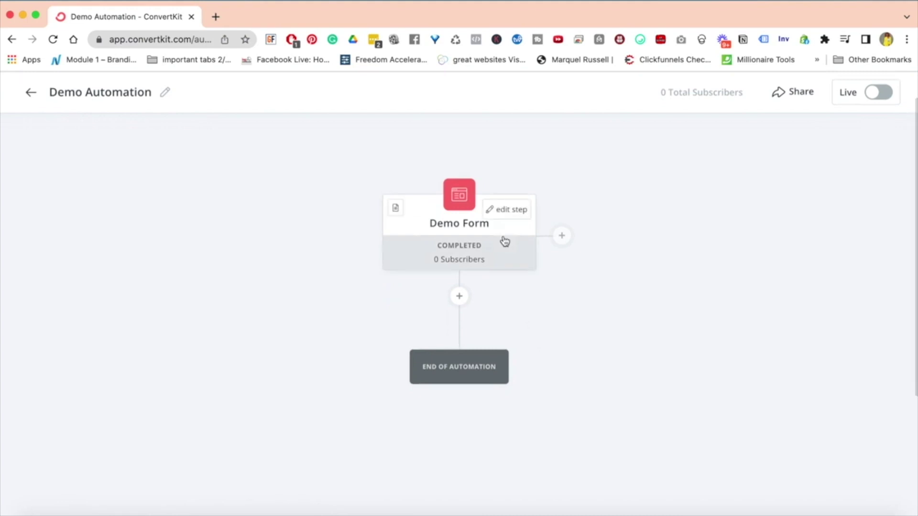
{"action": "left_click", "coordinate": [563, 239]}
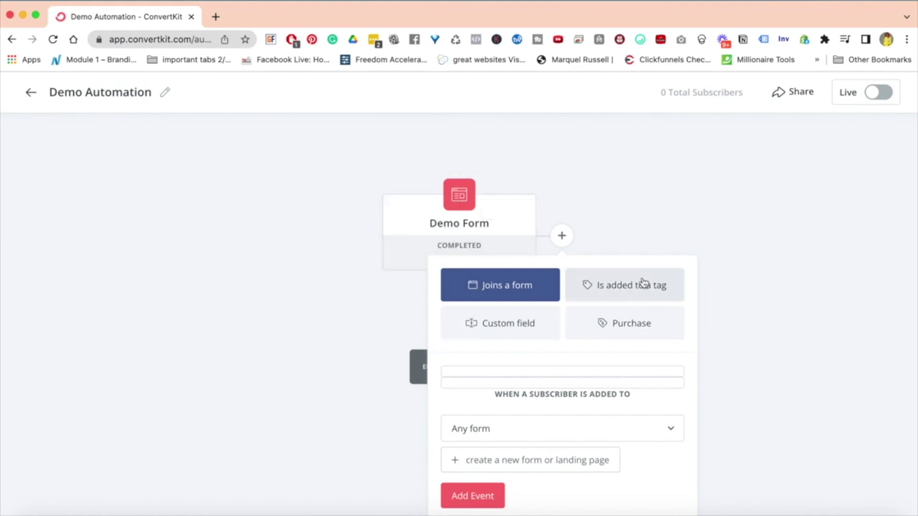
{"action": "left_click", "coordinate": [679, 242]}
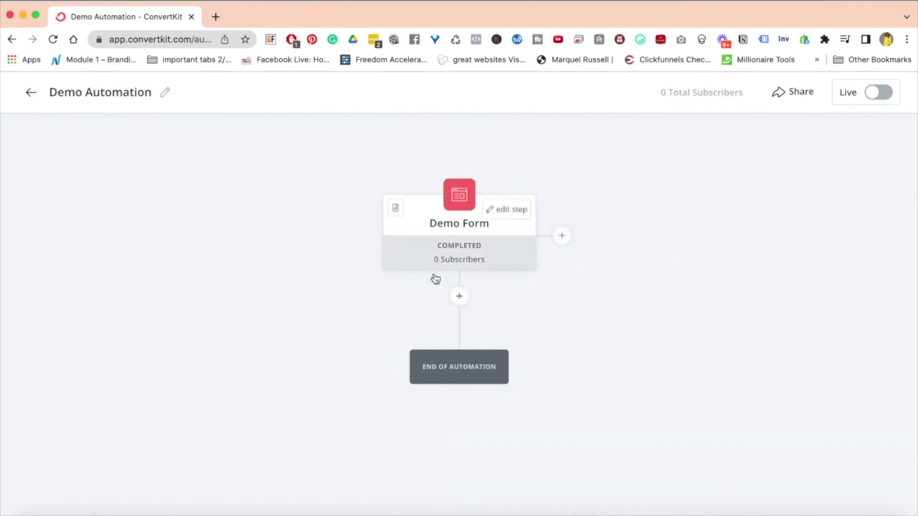
Add a step below Demo Form and browse Action options like Email sequence, Delay and tags.
{"action": "left_click", "coordinate": [459, 302]}
{"action": "scroll", "coordinate": [461, 365], "scroll_direction": "down", "scroll_amount": 2}
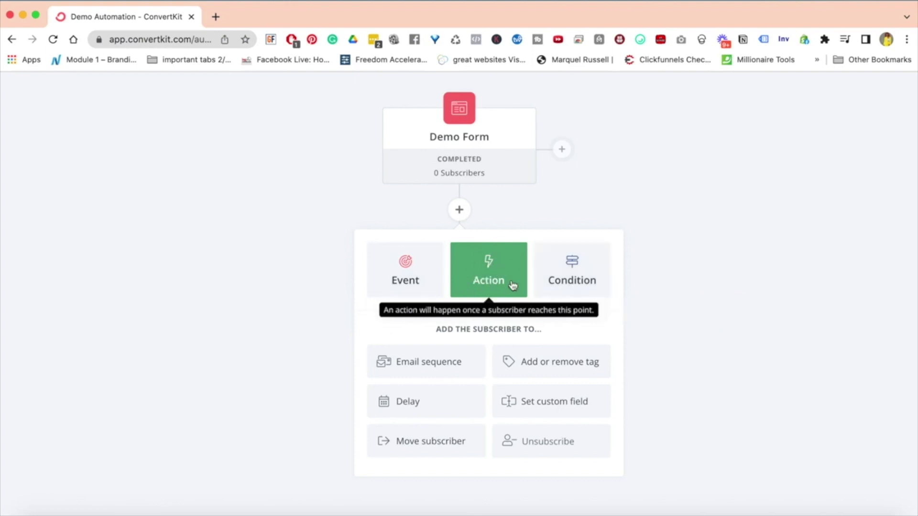
{"action": "scroll", "coordinate": [512, 285], "scroll_direction": "down", "scroll_amount": 3}
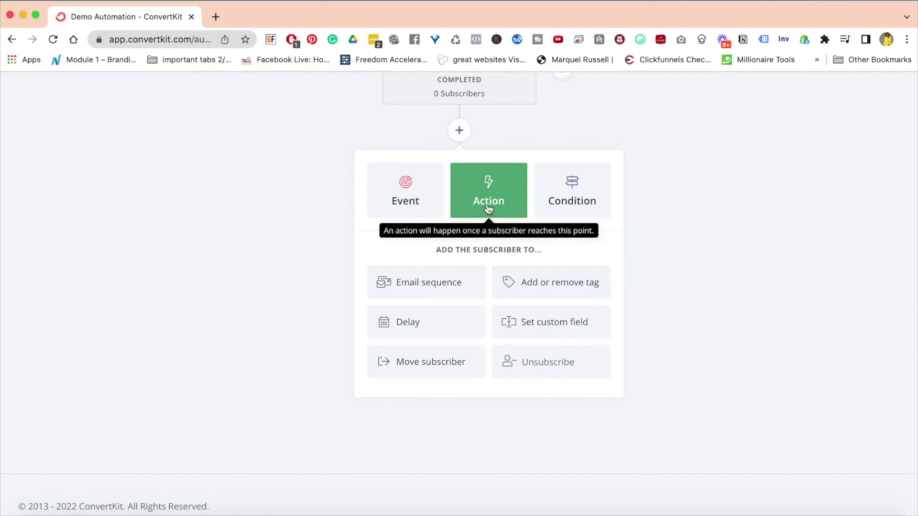
{"action": "scroll", "coordinate": [489, 215], "scroll_direction": "up", "scroll_amount": 4}
{"action": "scroll", "coordinate": [462, 227], "scroll_direction": "down", "scroll_amount": 3}
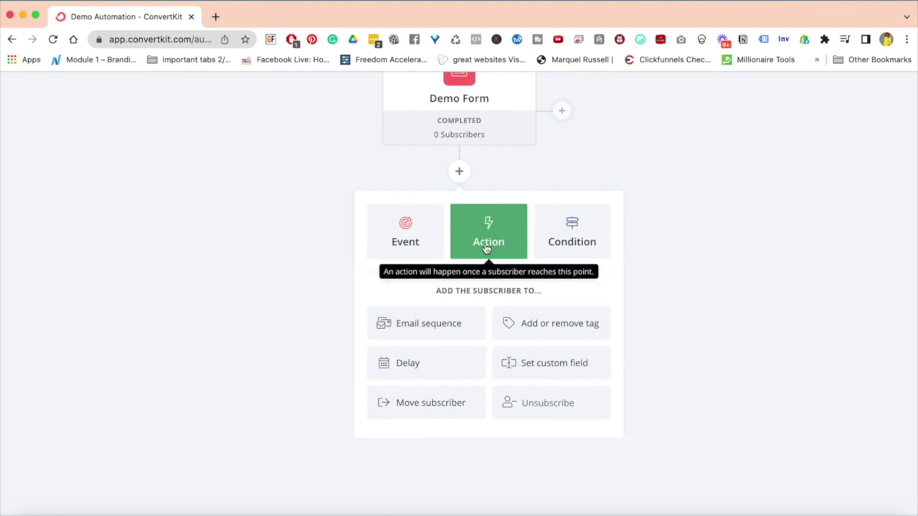
Add an Email sequence action for 'Passive Product cashflow emails for April 2022 (Not March) - DEMO'.
{"action": "left_click", "coordinate": [429, 330]}
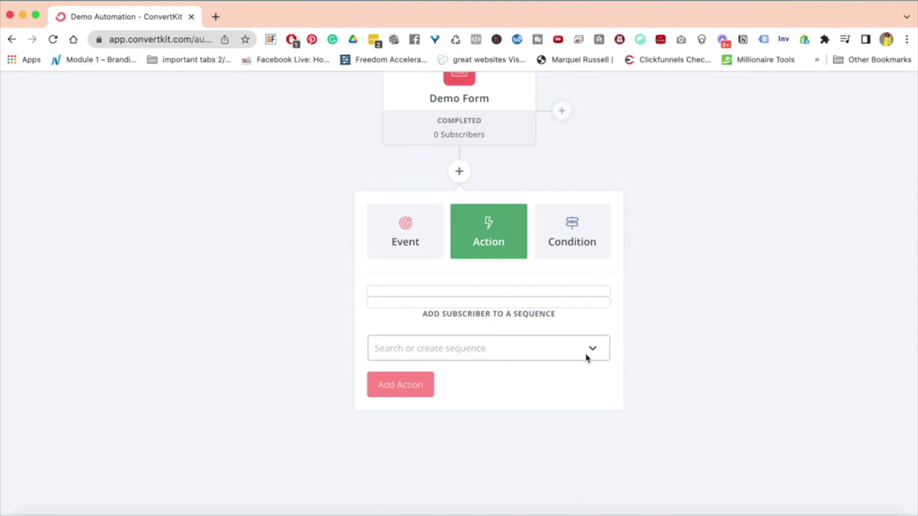
{"action": "left_click", "coordinate": [599, 355]}
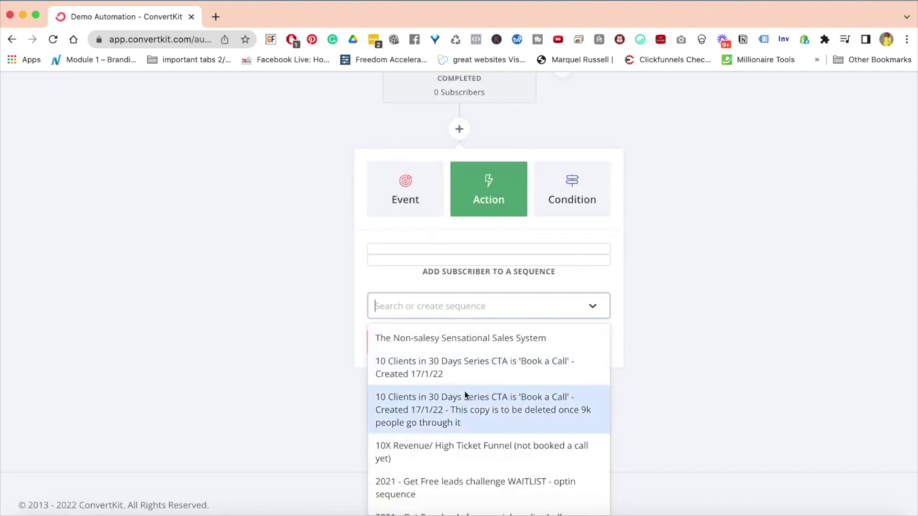
{"action": "scroll", "coordinate": [466, 395], "scroll_direction": "down", "scroll_amount": 20}
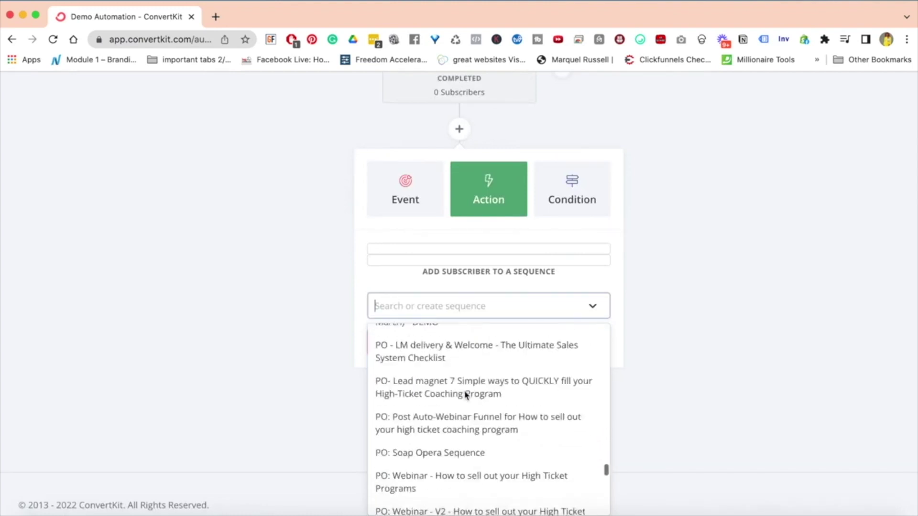
{"action": "scroll", "coordinate": [466, 395], "scroll_direction": "up", "scroll_amount": 20}
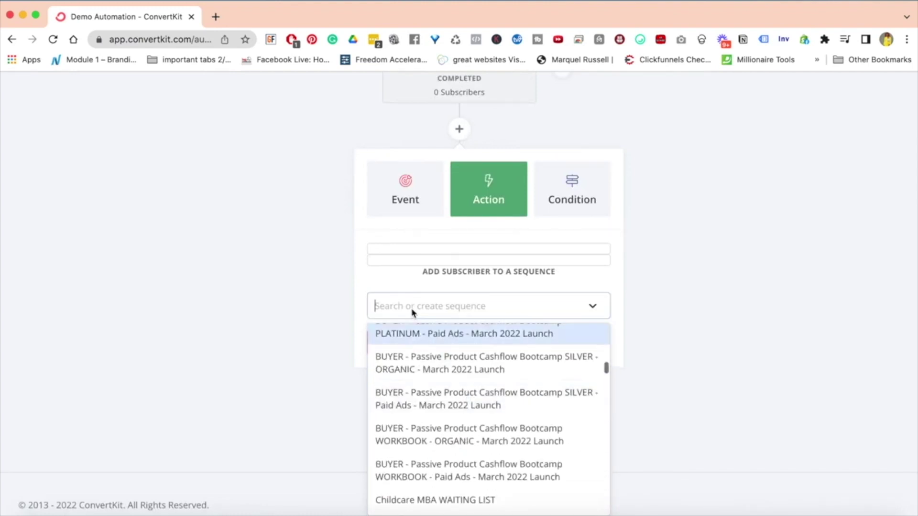
{"action": "type", "text": "demo"}
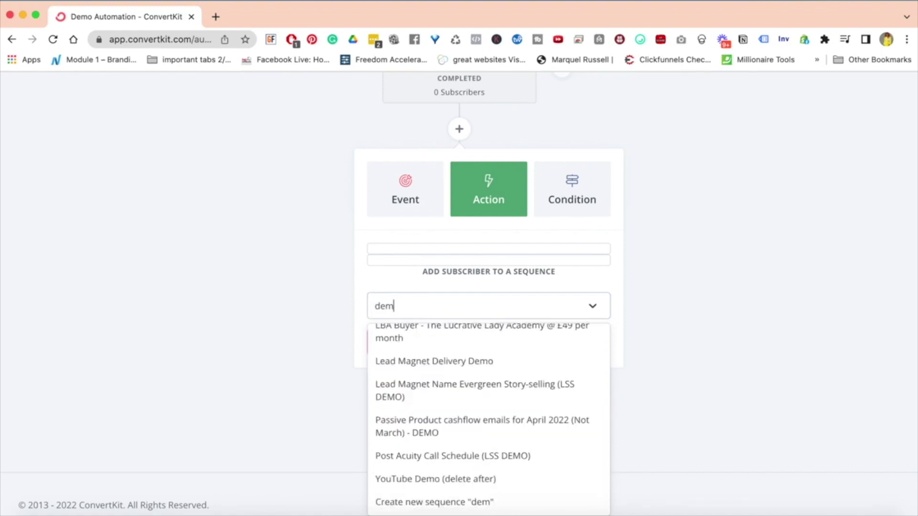
{"action": "left_click", "coordinate": [423, 434]}
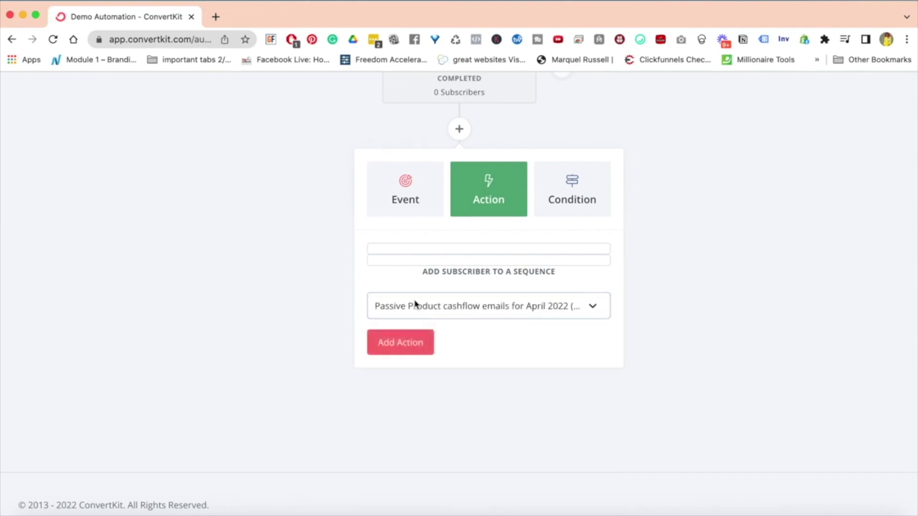
{"action": "left_click", "coordinate": [399, 344]}
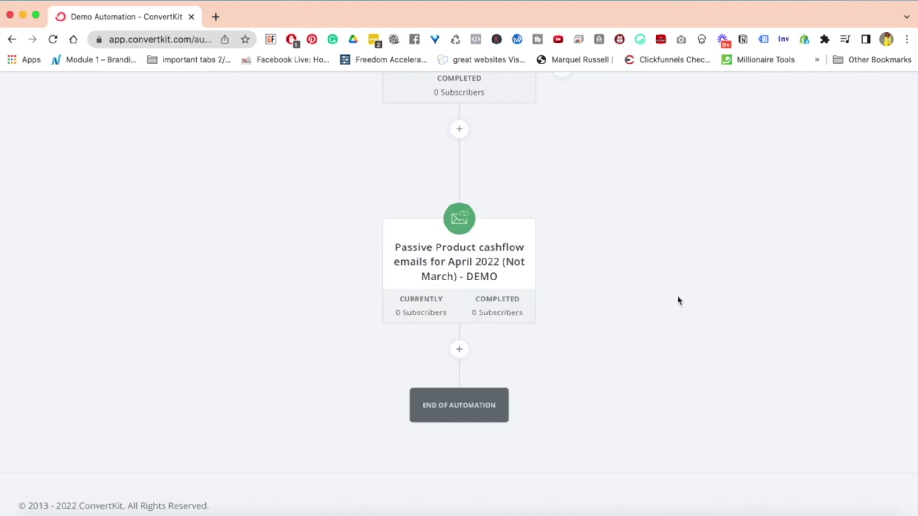
{"action": "scroll", "coordinate": [679, 301], "scroll_direction": "up", "scroll_amount": 5}
{"action": "scroll", "coordinate": [677, 301], "scroll_direction": "down", "scroll_amount": 3}
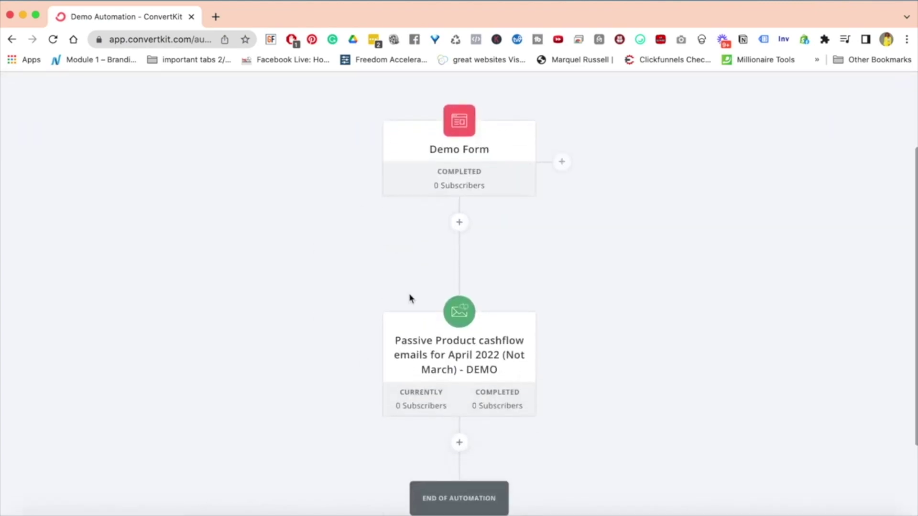
{"action": "mouse_move", "coordinate": [507, 364]}
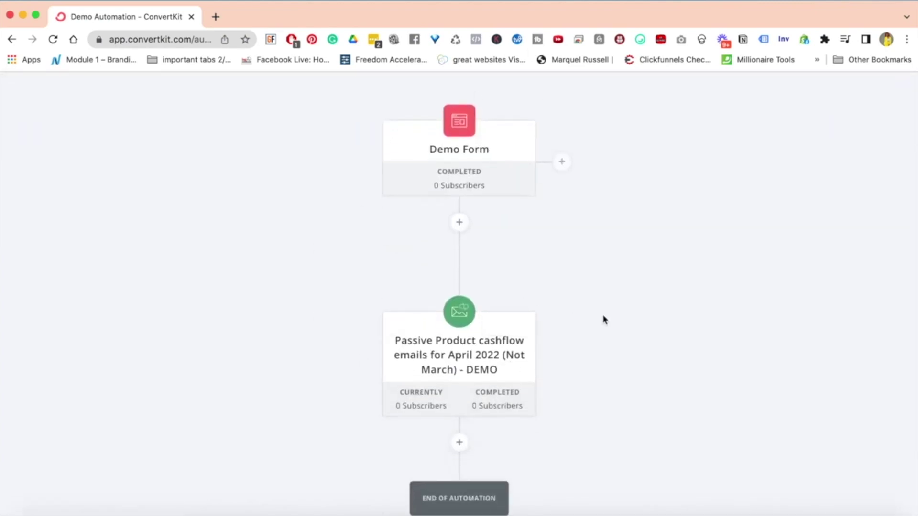
{"action": "scroll", "coordinate": [604, 319], "scroll_direction": "up", "scroll_amount": 3}
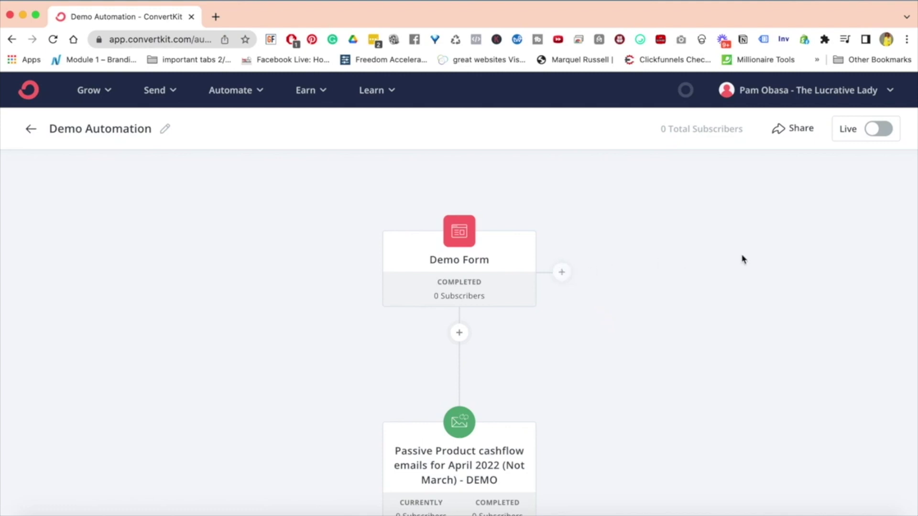
{"action": "scroll", "coordinate": [679, 419], "scroll_direction": "down", "scroll_amount": 3}
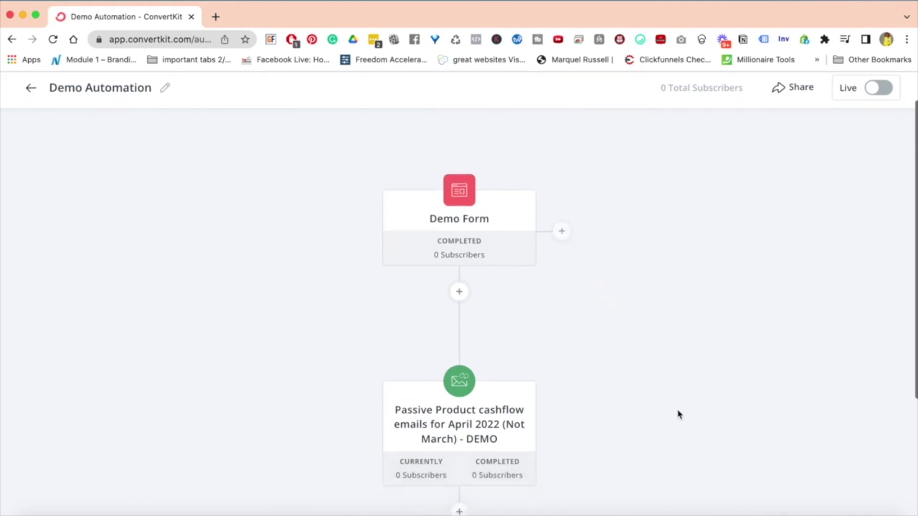
{"action": "scroll", "coordinate": [680, 415], "scroll_direction": "up", "scroll_amount": 2}
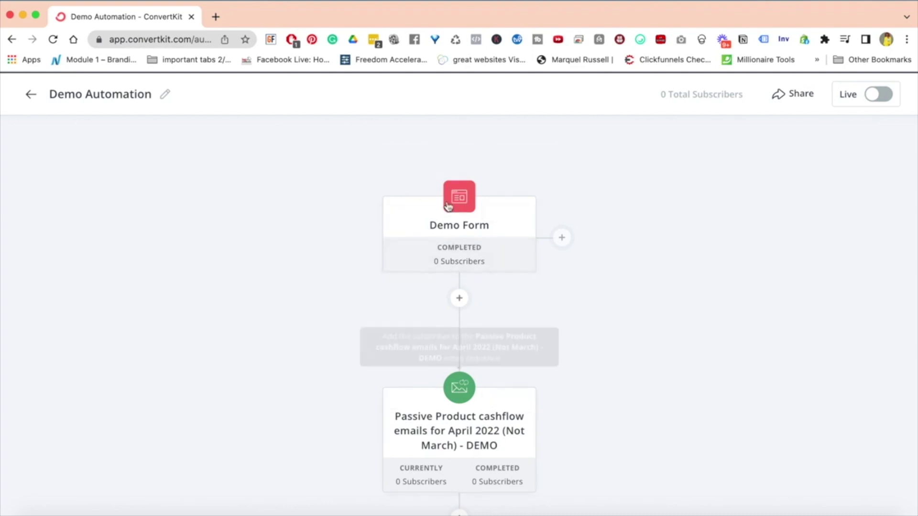
{"action": "mouse_move", "coordinate": [470, 388]}
{"action": "mouse_move", "coordinate": [437, 247]}
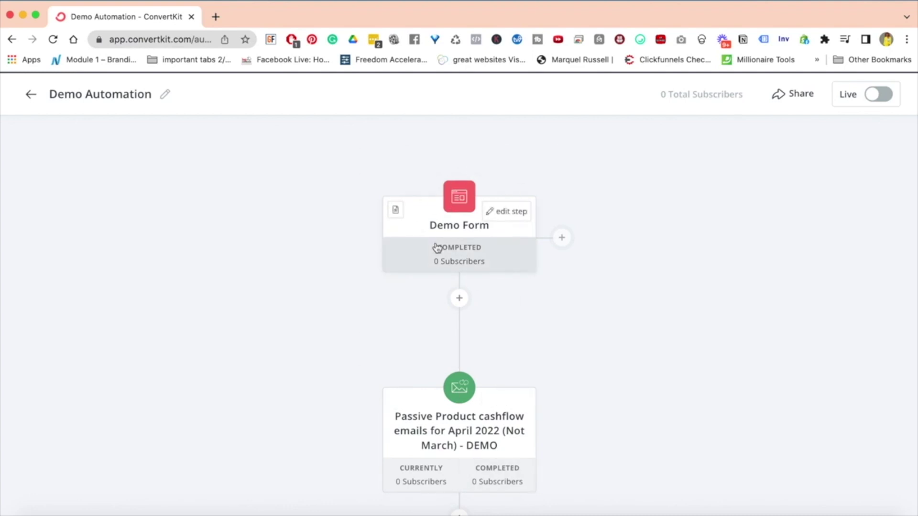
{"action": "scroll", "coordinate": [590, 331], "scroll_direction": "down", "scroll_amount": 3}
{"action": "mouse_move", "coordinate": [459, 282]}
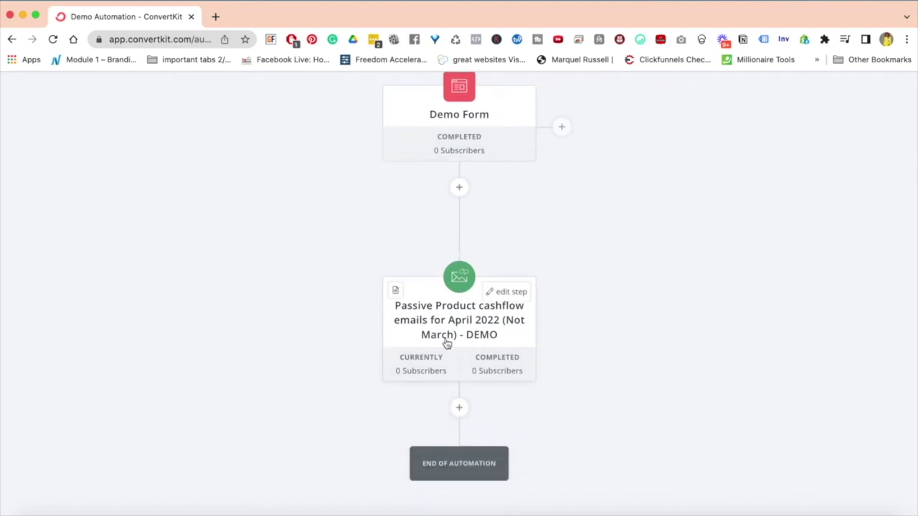
{"action": "scroll", "coordinate": [447, 343], "scroll_direction": "up", "scroll_amount": 4}
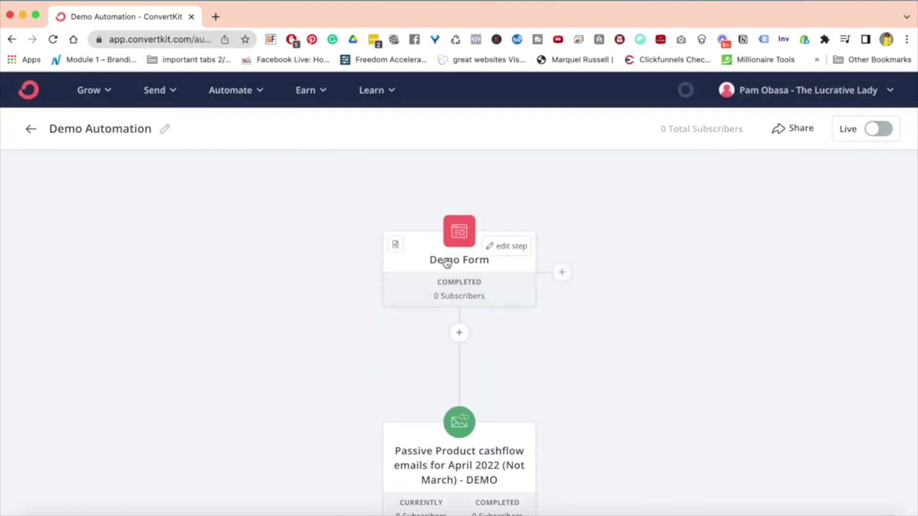
{"action": "scroll", "coordinate": [447, 262], "scroll_direction": "down", "scroll_amount": 5}
{"action": "mouse_move", "coordinate": [478, 338]}
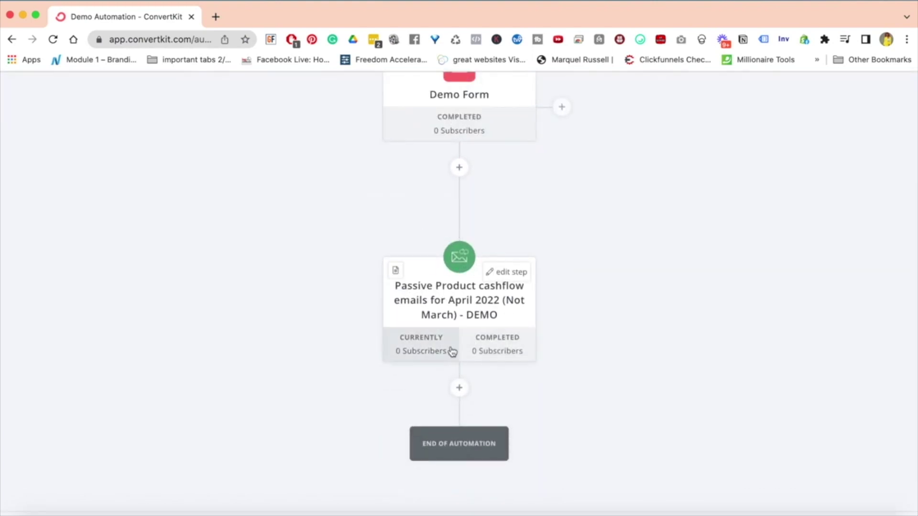
{"action": "scroll", "coordinate": [433, 292], "scroll_direction": "up", "scroll_amount": 5}
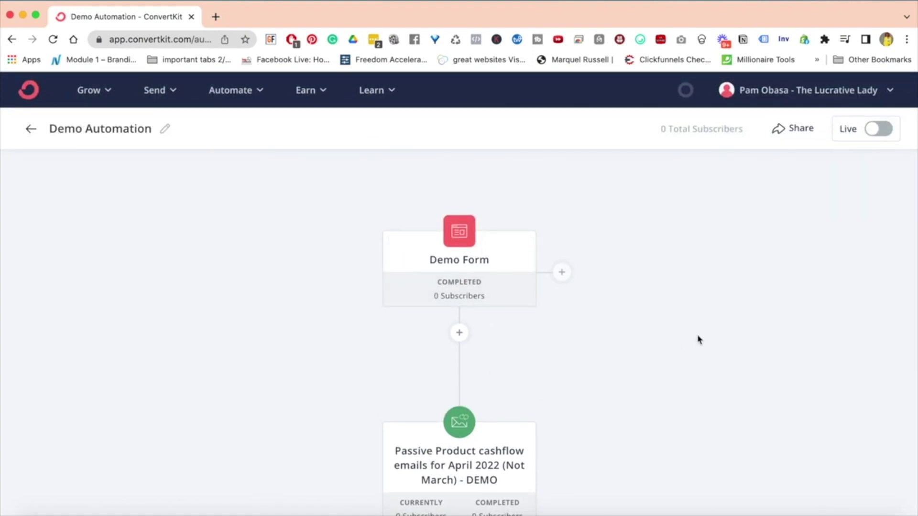
{"action": "scroll", "coordinate": [698, 339], "scroll_direction": "down", "scroll_amount": 5}
{"action": "scroll", "coordinate": [721, 239], "scroll_direction": "up", "scroll_amount": 5}
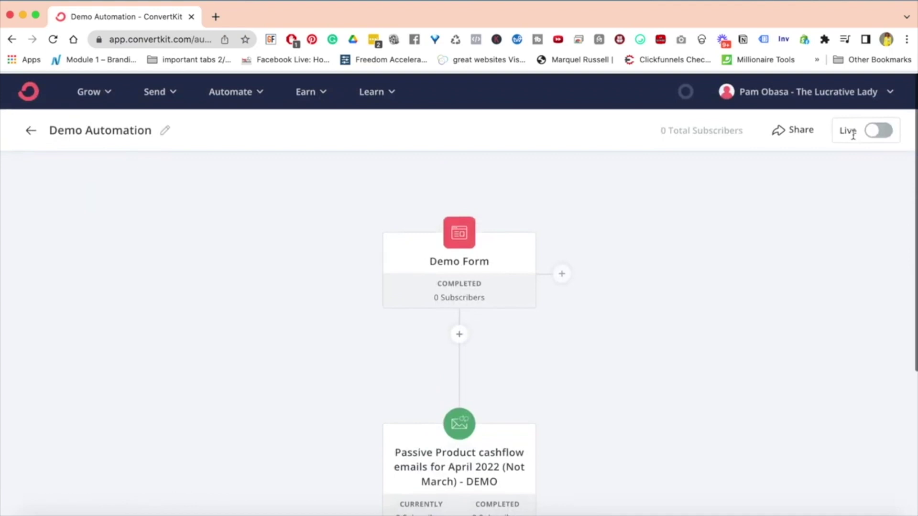
Set Demo Automation to Live and confirm 'Turn it on!', leaving it active with 0 subscribers.
{"action": "left_click", "coordinate": [881, 131]}
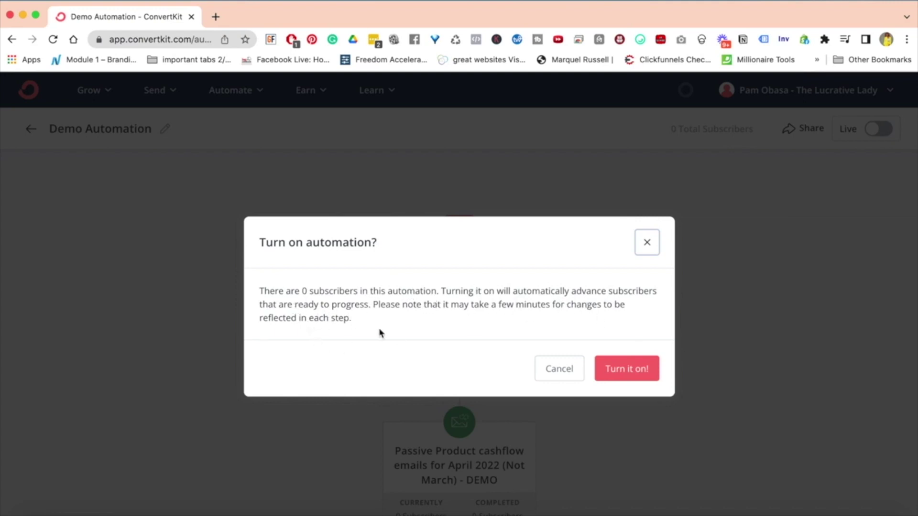
{"action": "left_click", "coordinate": [626, 369]}
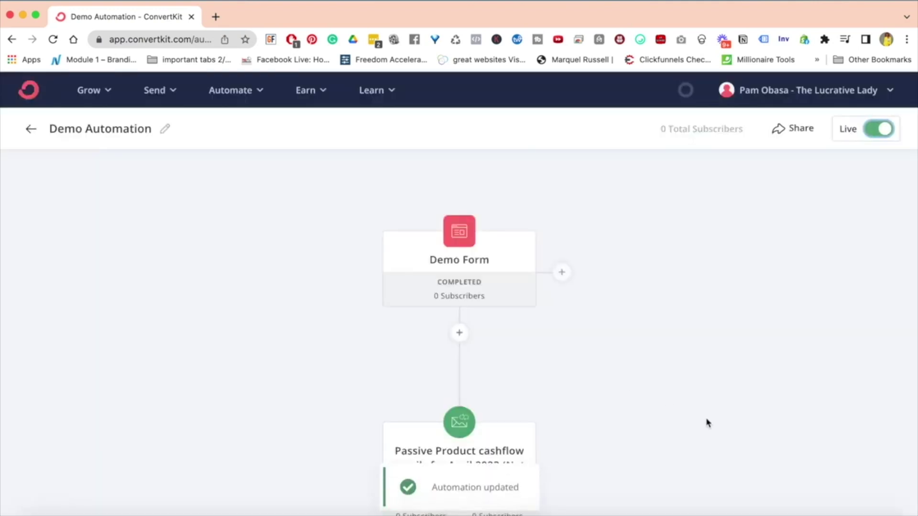
{"action": "scroll", "coordinate": [708, 423], "scroll_direction": "down", "scroll_amount": 5}
{"action": "scroll", "coordinate": [708, 422], "scroll_direction": "up", "scroll_amount": 5}
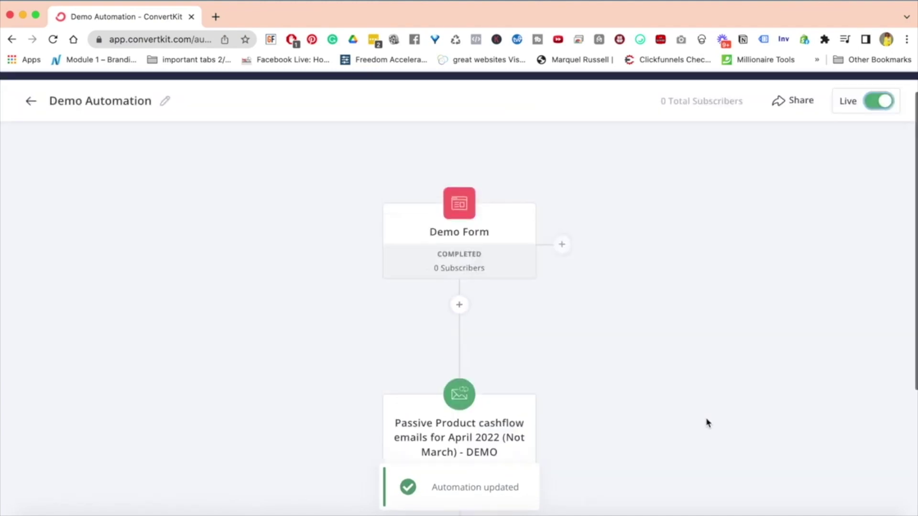
{"action": "scroll", "coordinate": [708, 422], "scroll_direction": "down", "scroll_amount": 2}
{"action": "scroll", "coordinate": [708, 423], "scroll_direction": "down", "scroll_amount": 1}
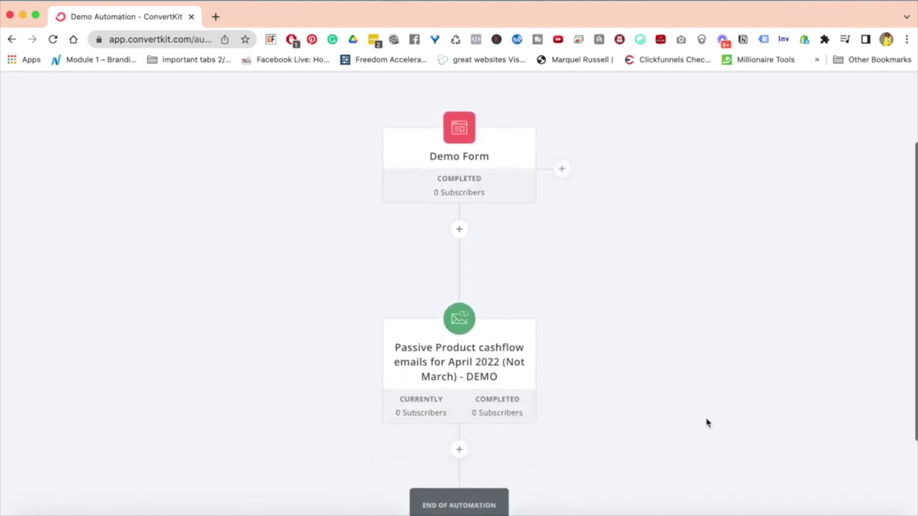
{"action": "scroll", "coordinate": [708, 423], "scroll_direction": "up", "scroll_amount": 3}
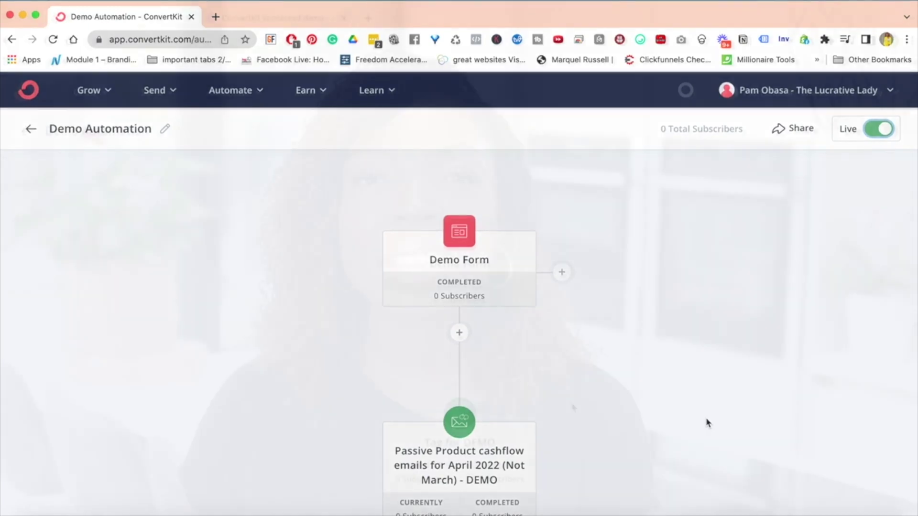